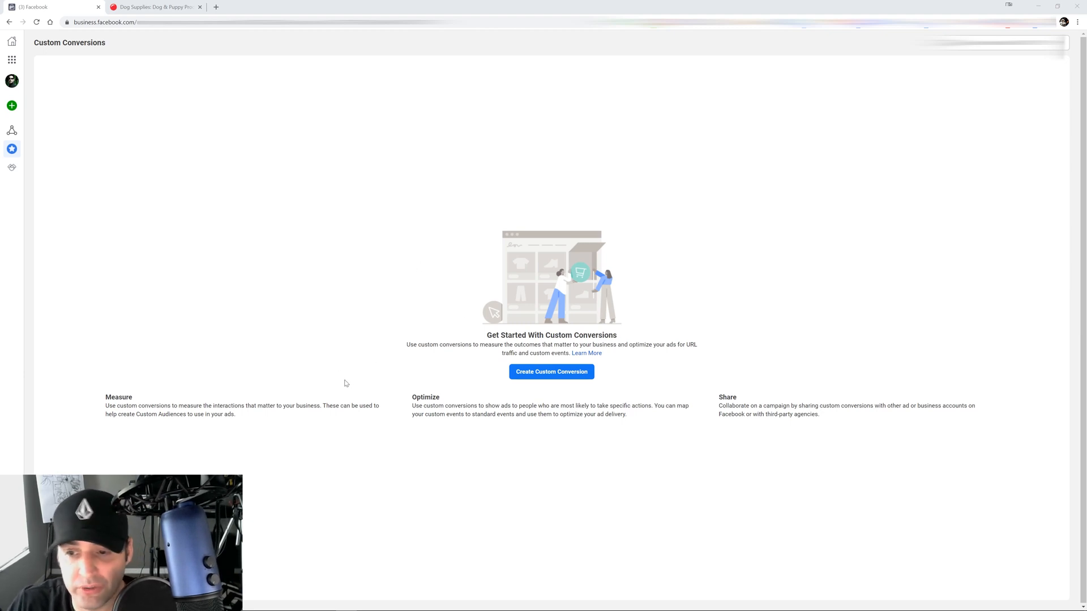
Open the business tools menu to head to Events Manager's Custom Conversions page
click(13, 60)
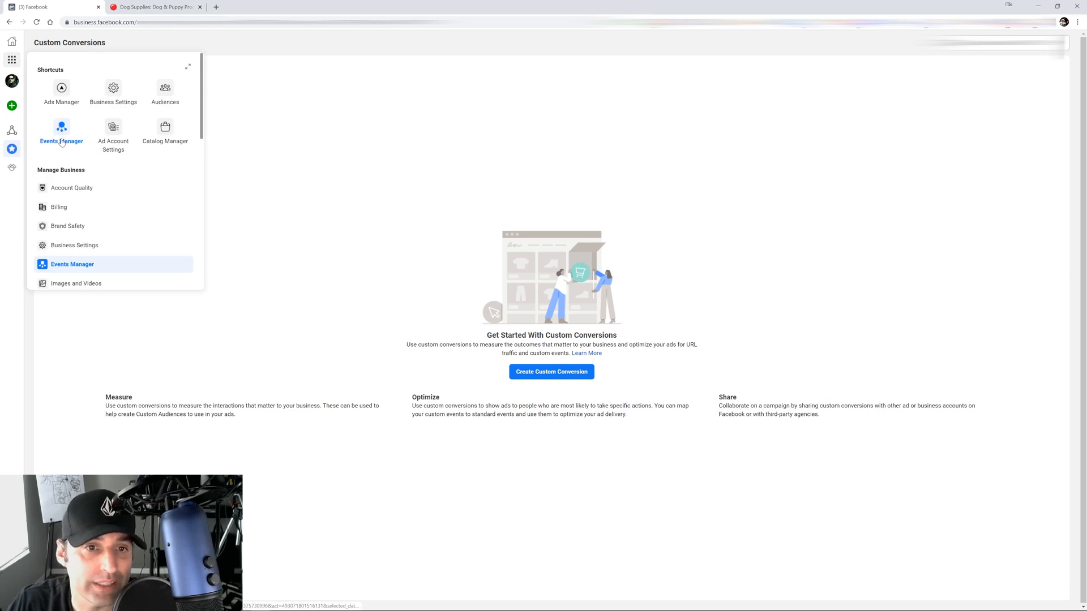
click(425, 202)
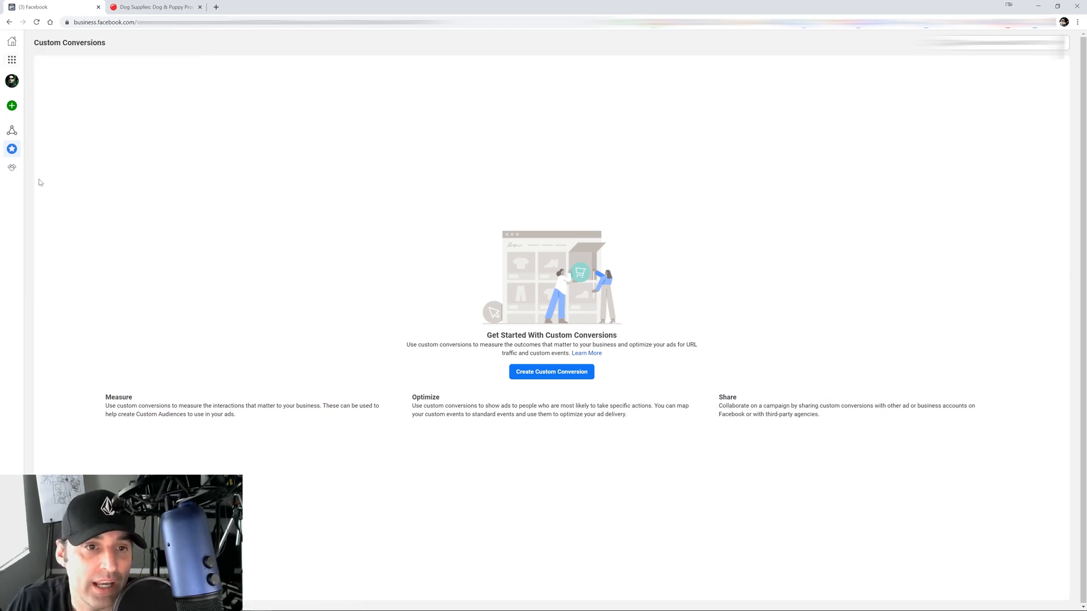
mouse_move(44, 150)
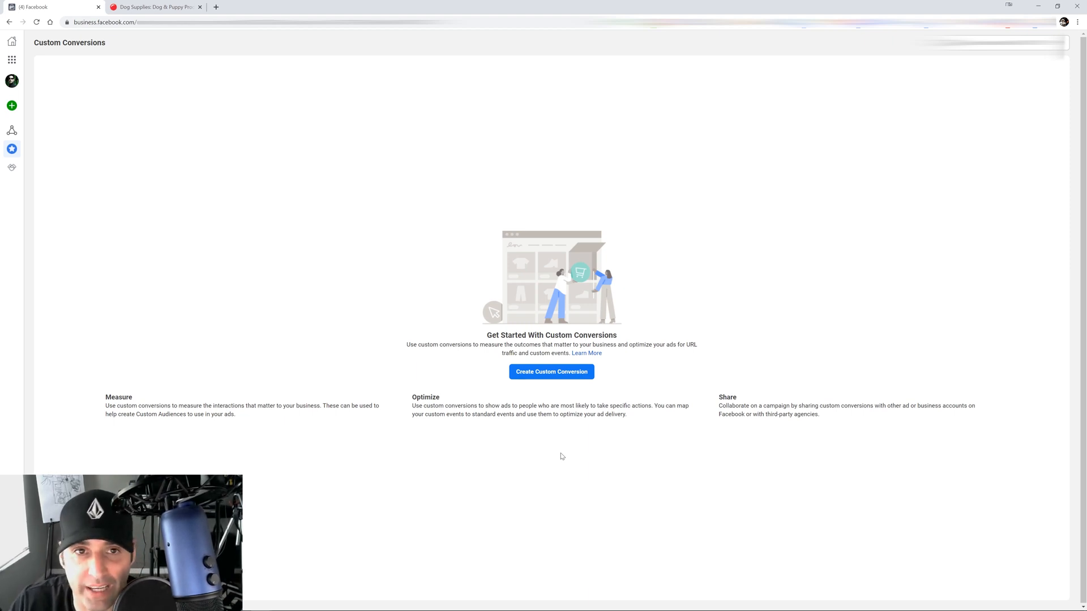
click(155, 6)
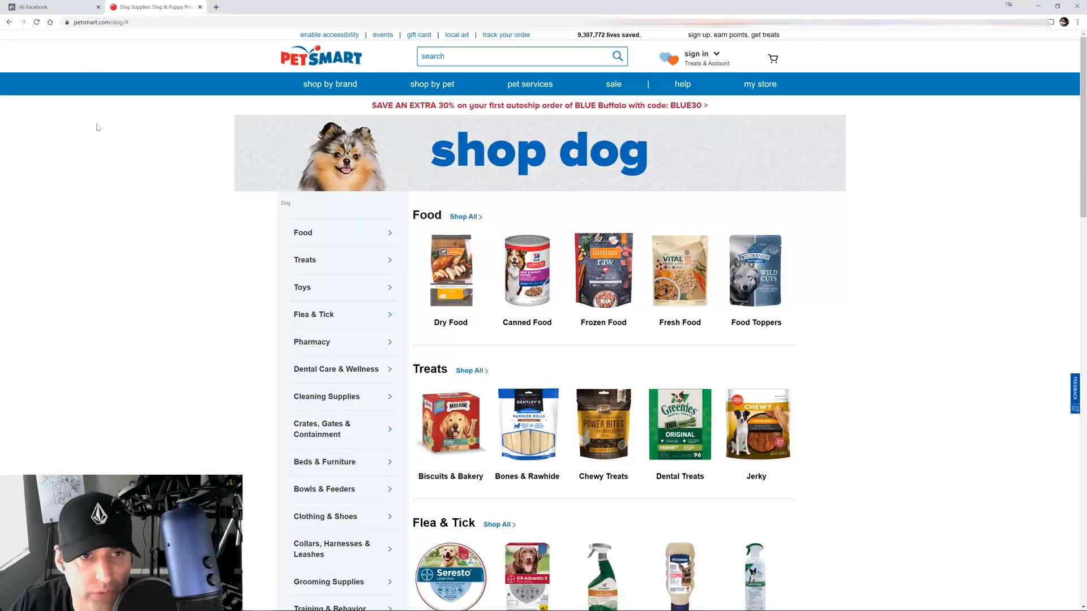
click(68, 5)
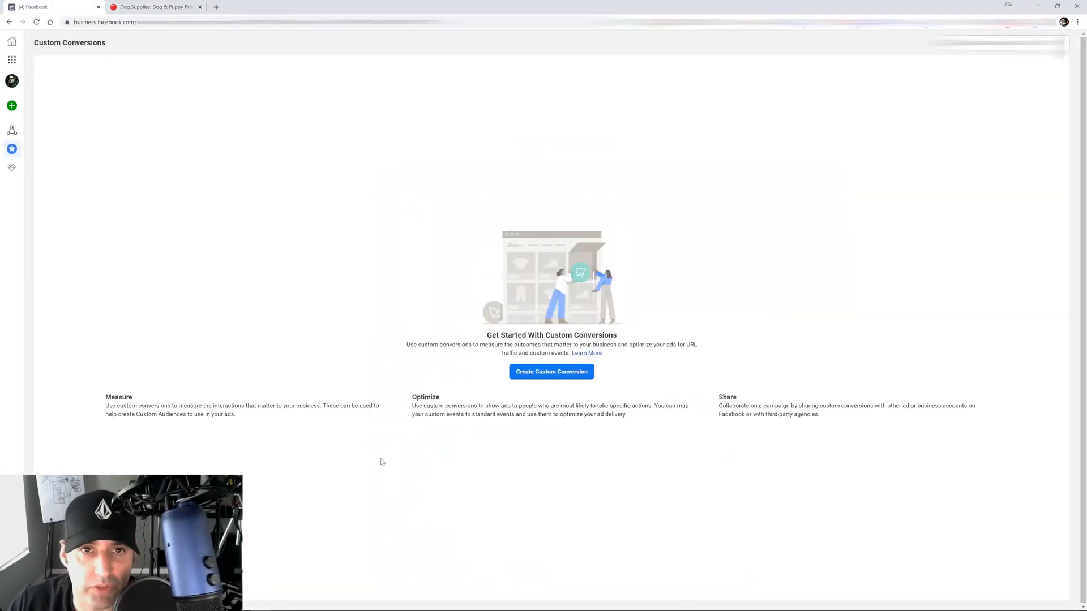
Start a new custom conversion from the Custom Conversions page
click(530, 372)
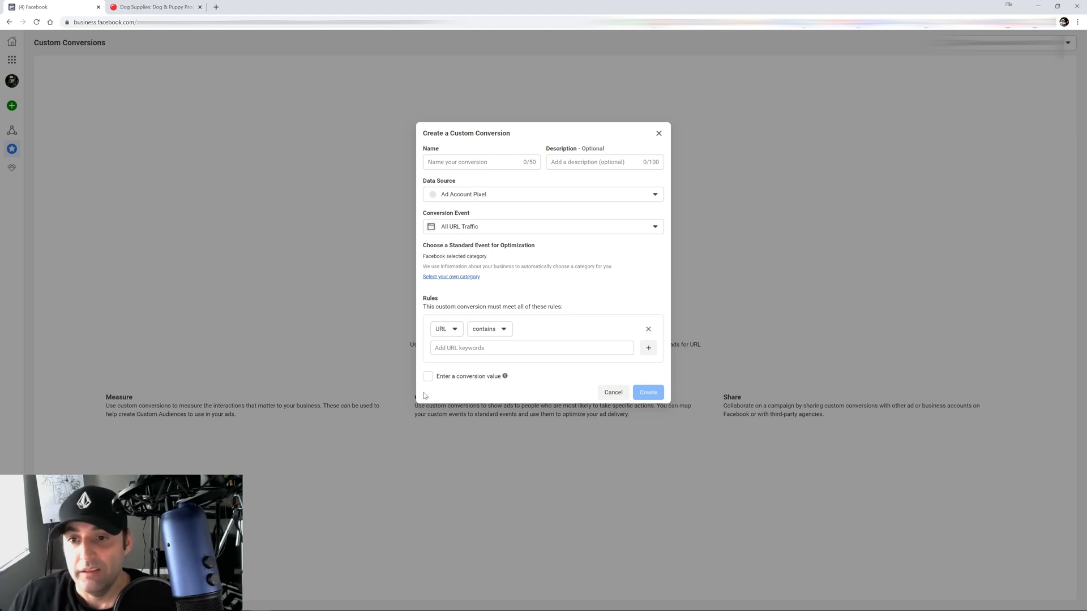
Name the conversion 'Dog', describe it 'People who own dogs', and keep All URL Traffic
click(458, 163)
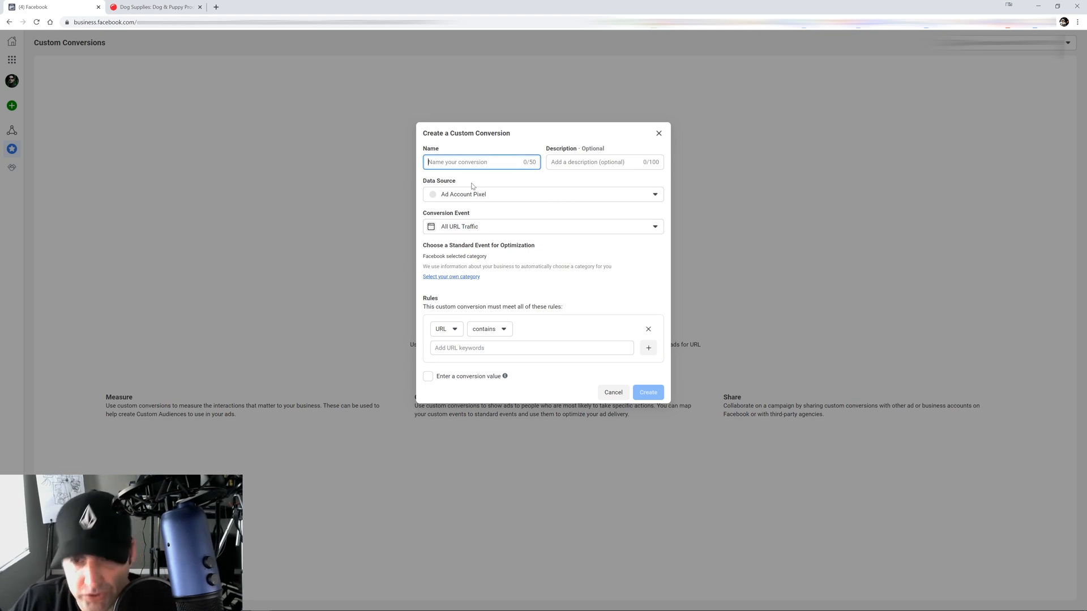
text(Do)
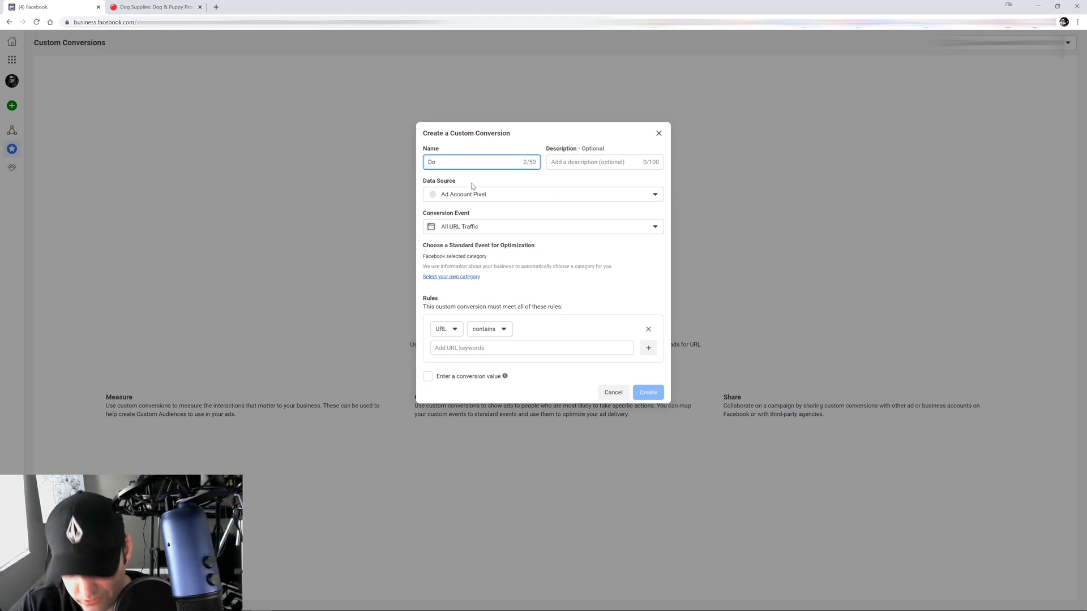
text(g)
click(589, 163)
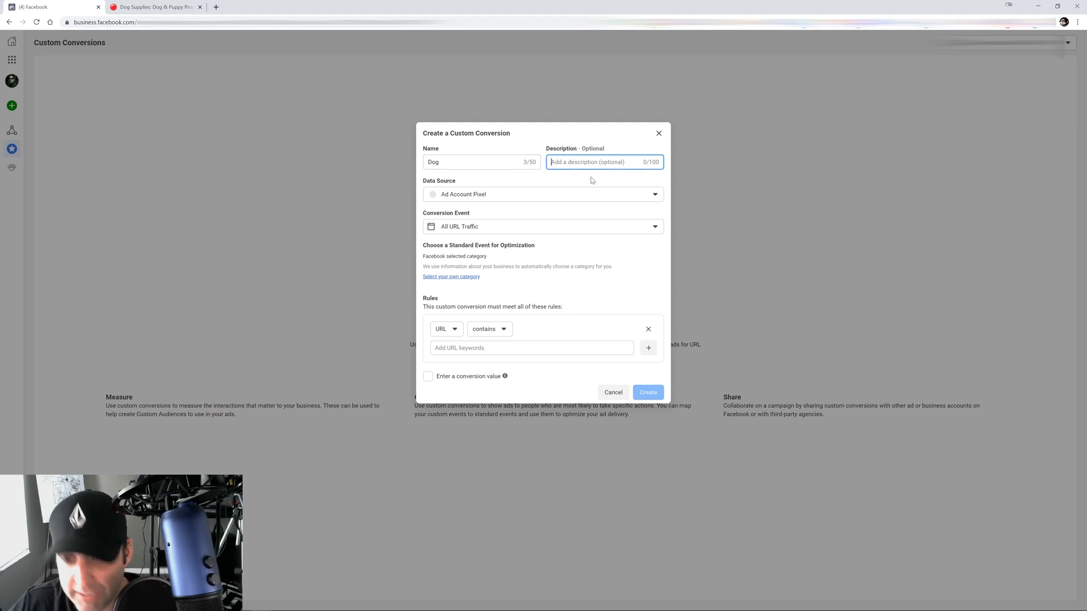
text(Peo)
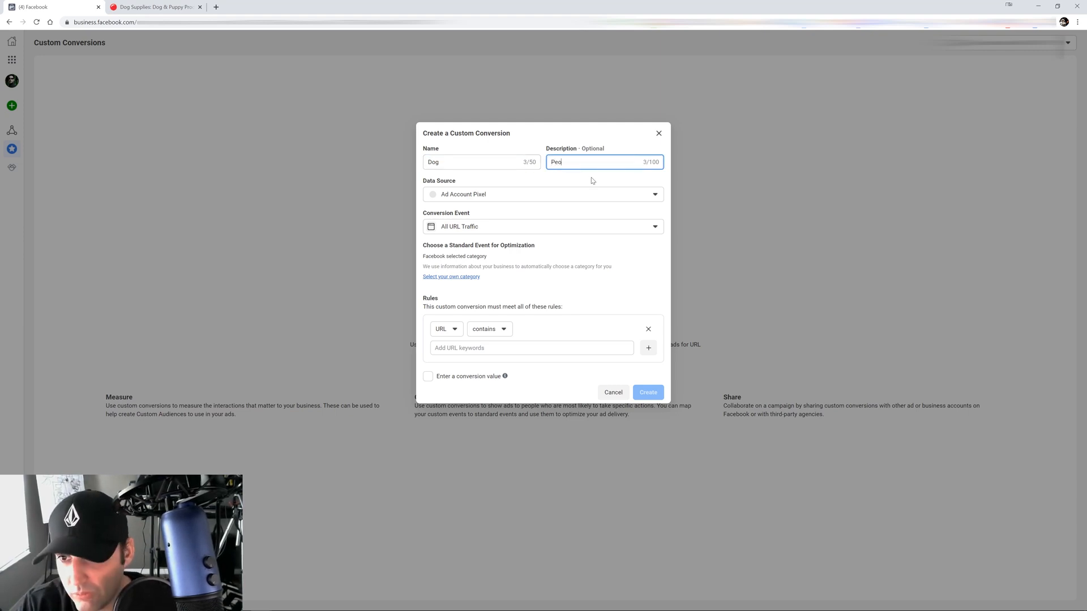
text(ple who own)
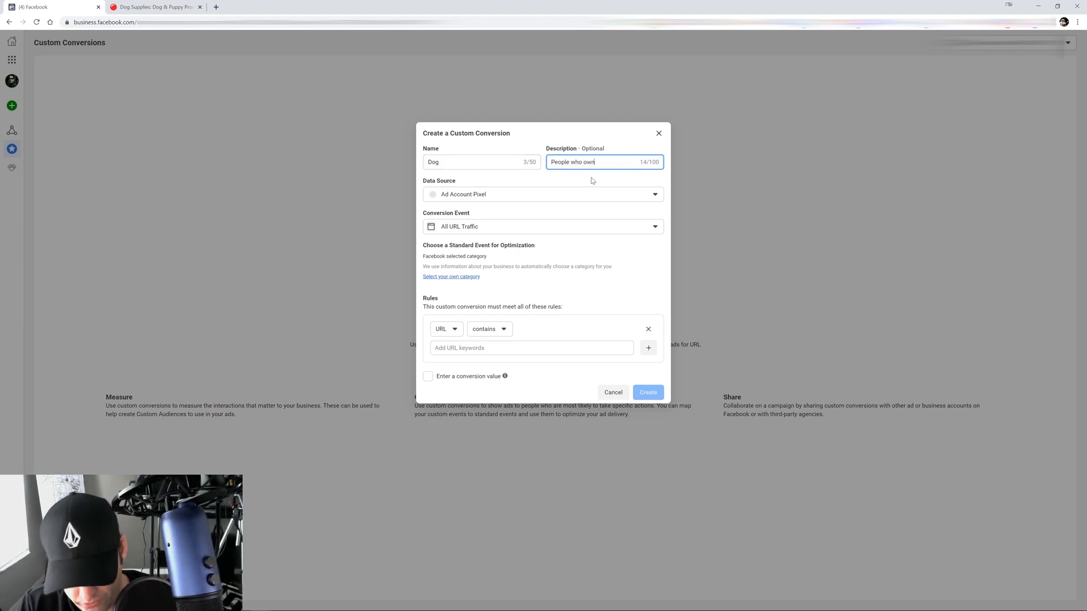
text( dogs)
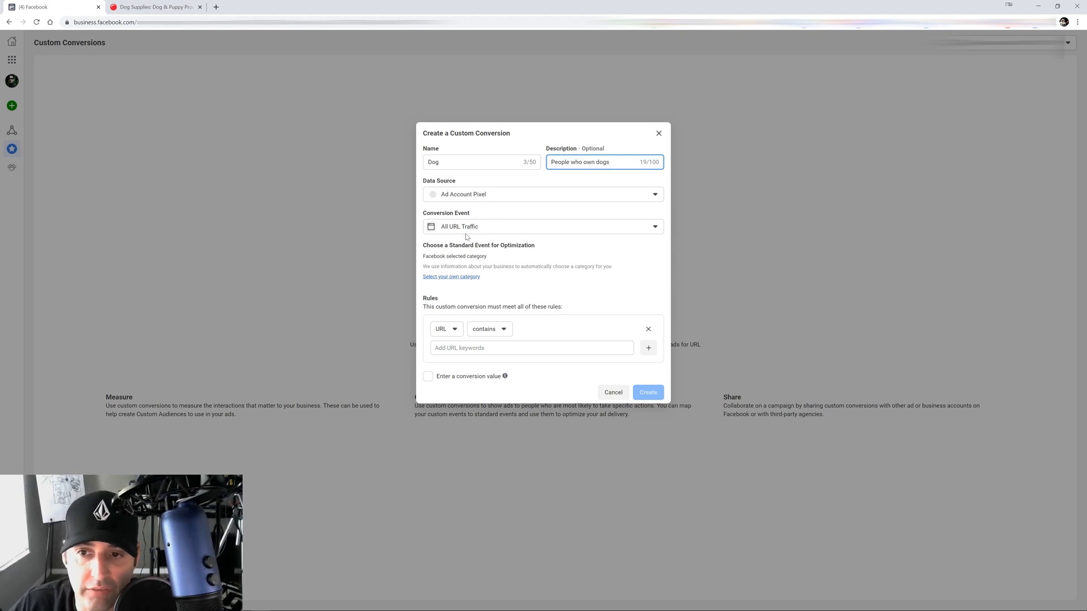
click(485, 227)
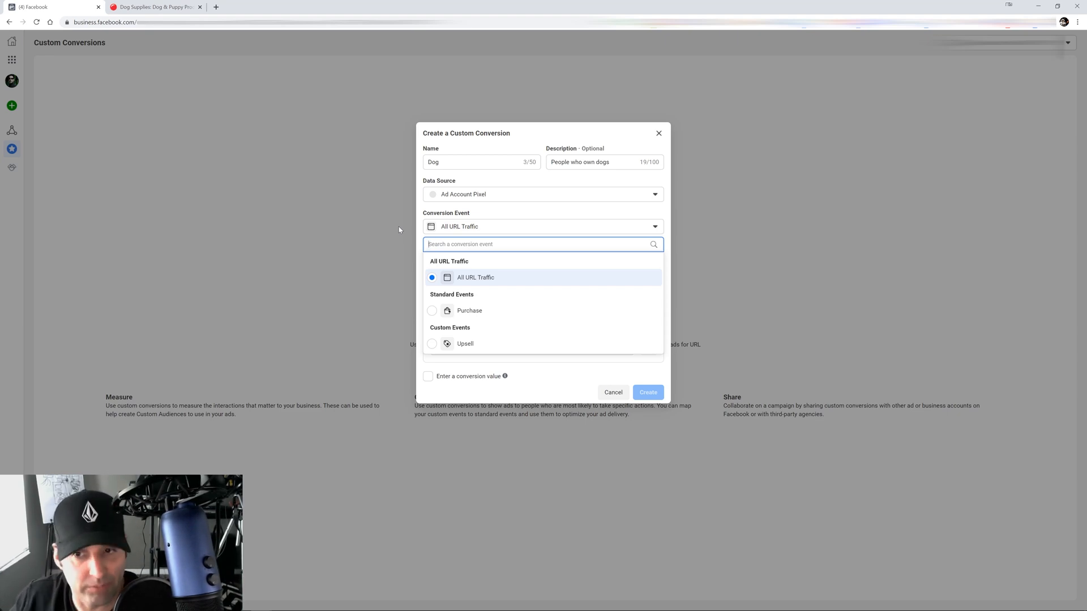
click(498, 217)
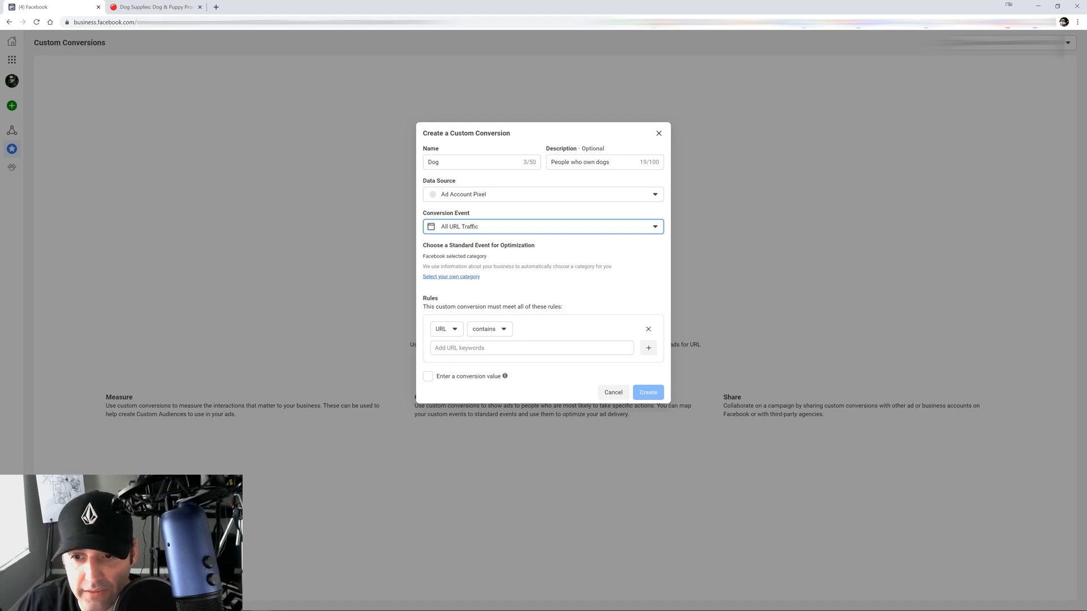
Place the cursor in the URL-contains rule's keyword field
click(479, 349)
Enter 'dog' as the URL keyword, then check PetSmart's Dog category page address
text(dog)
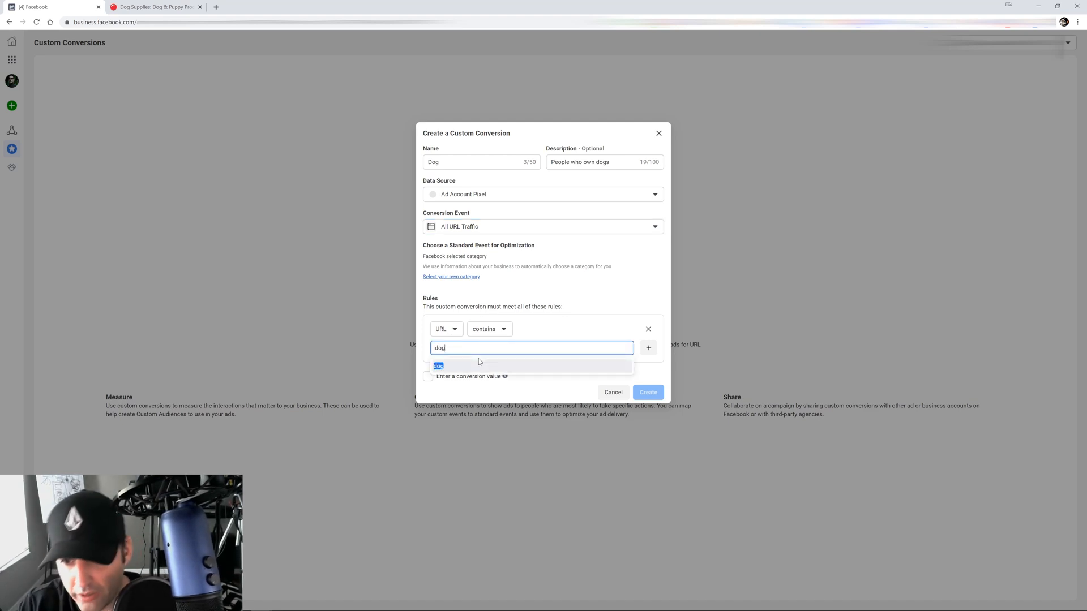
click(155, 6)
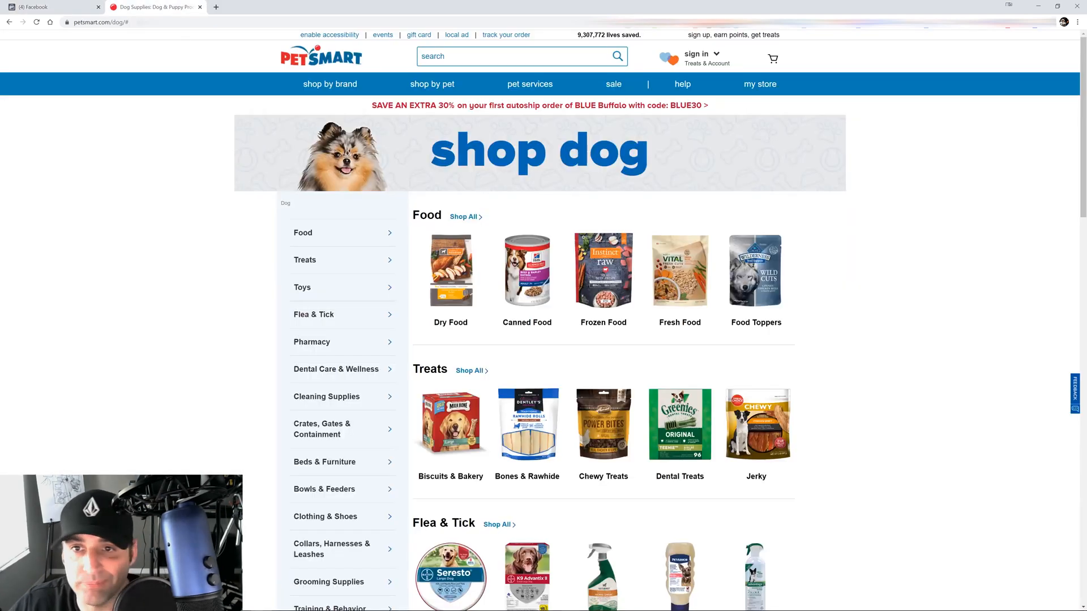
mouse_move(419, 82)
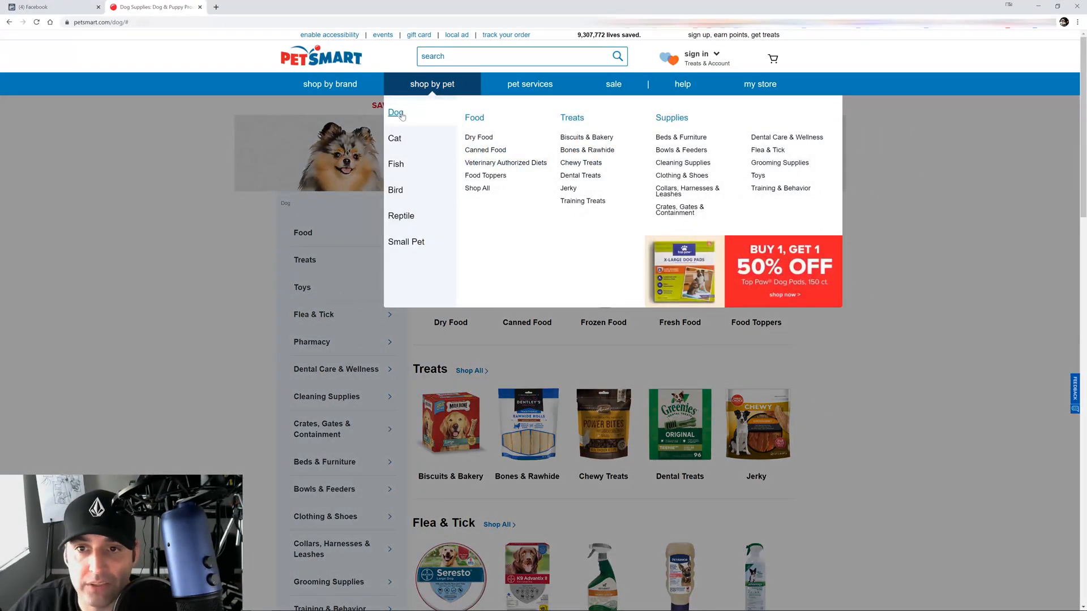
click(403, 115)
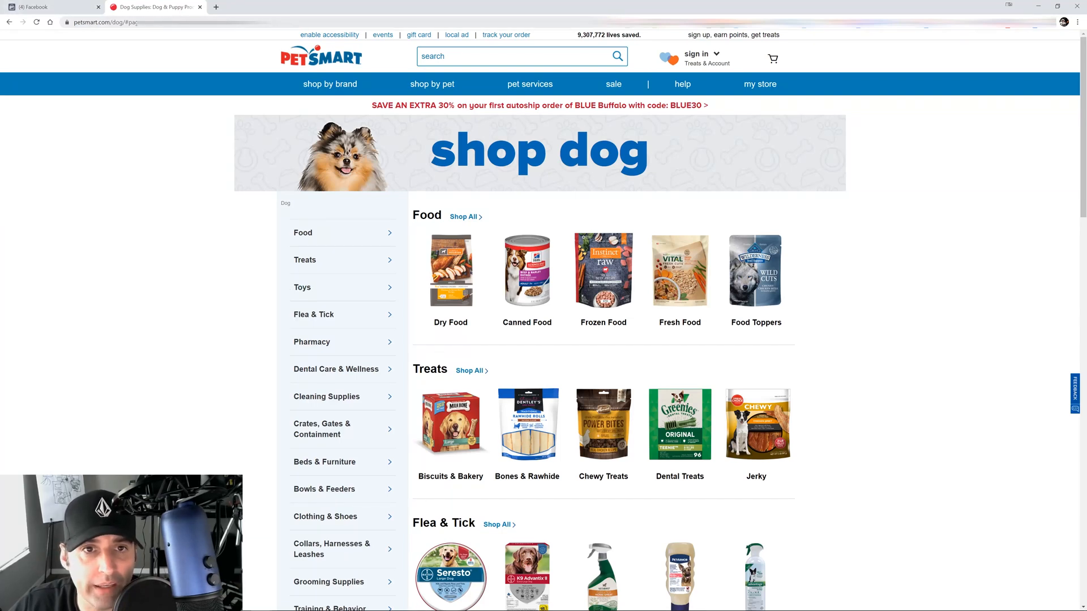
Back on the conversion form, try the conversion value option and leave it off
click(71, 6)
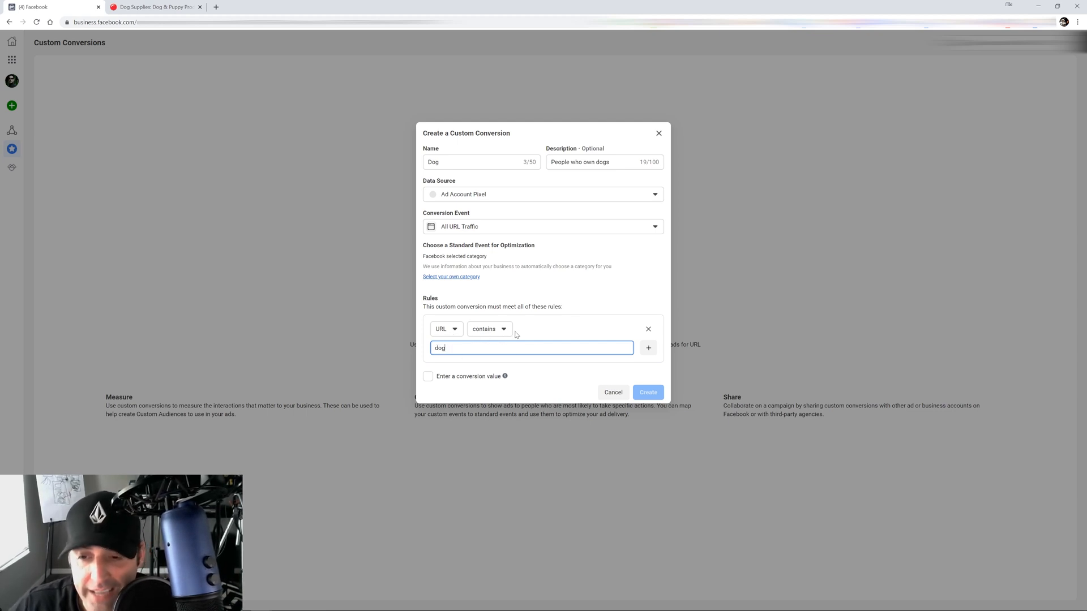
click(428, 378)
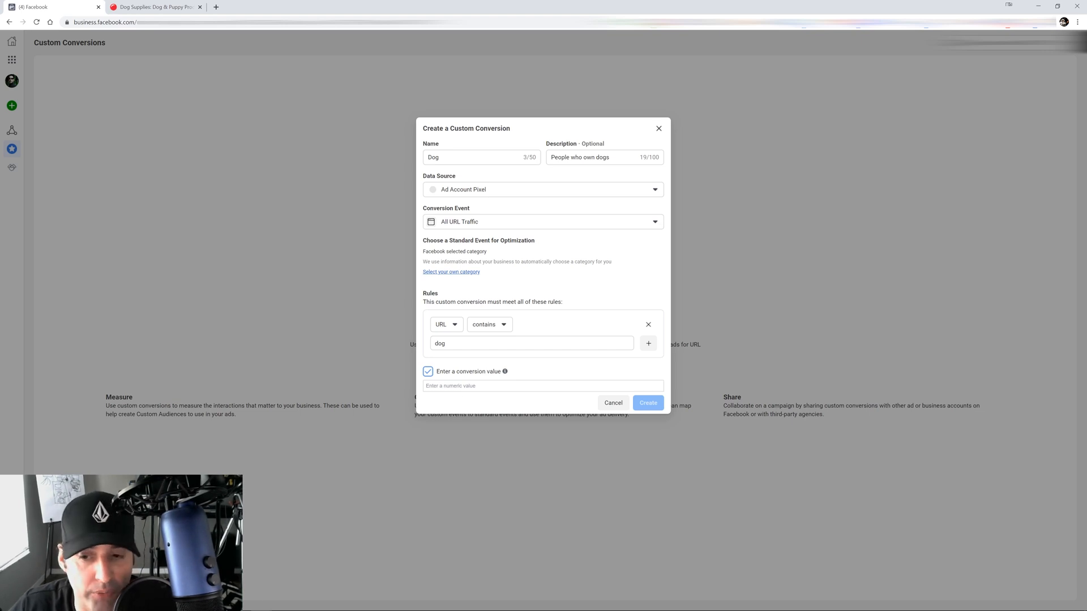
click(427, 372)
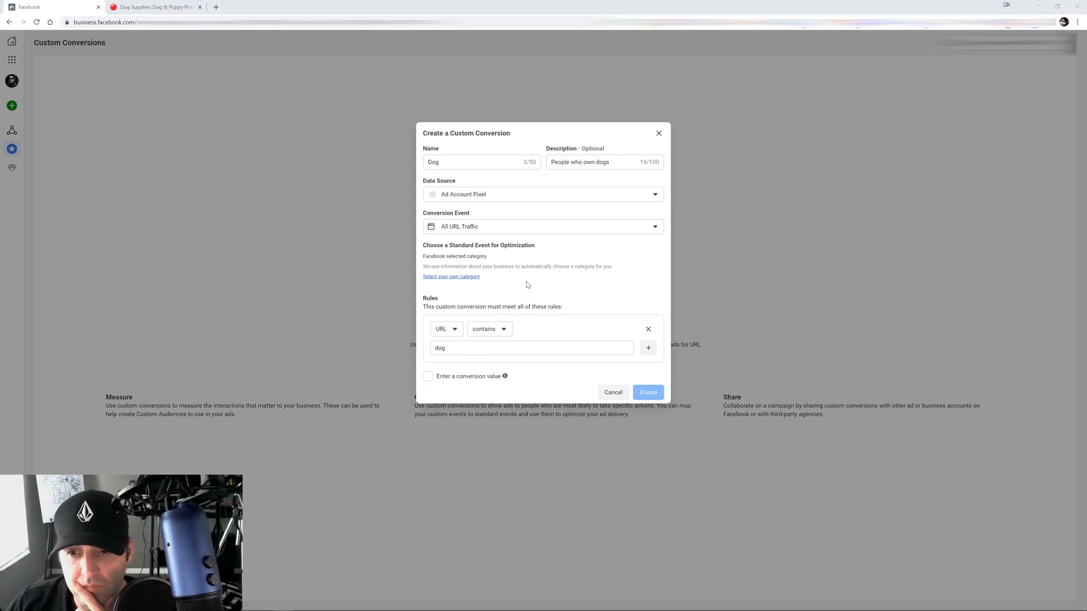
Re-enter 'dog' as the URL-contains keyword and create the Dog custom conversion
double_click(440, 347)
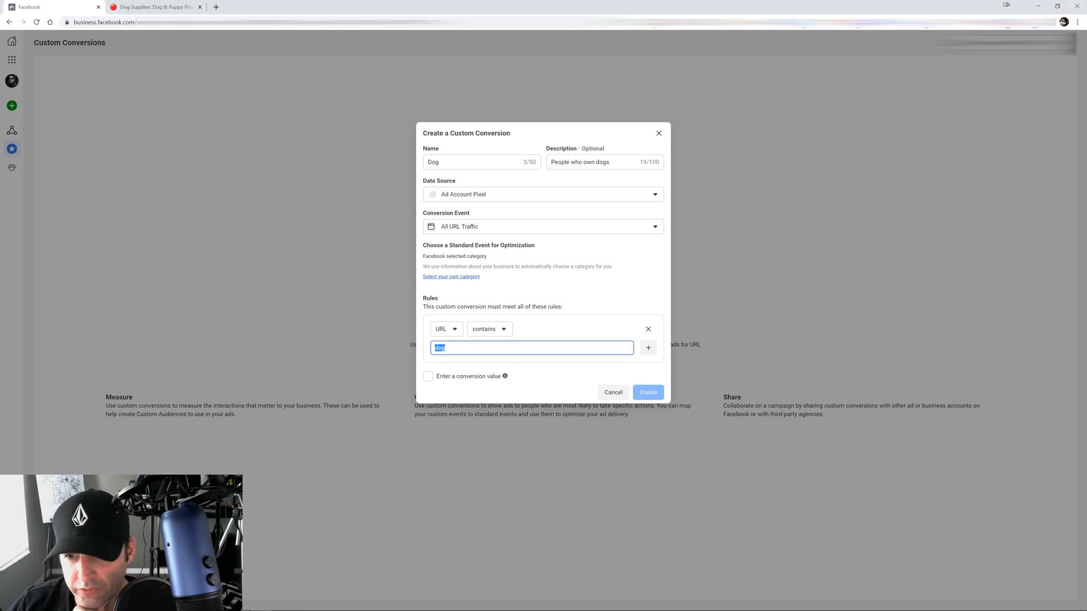
key(BackSpace)
text(dog)
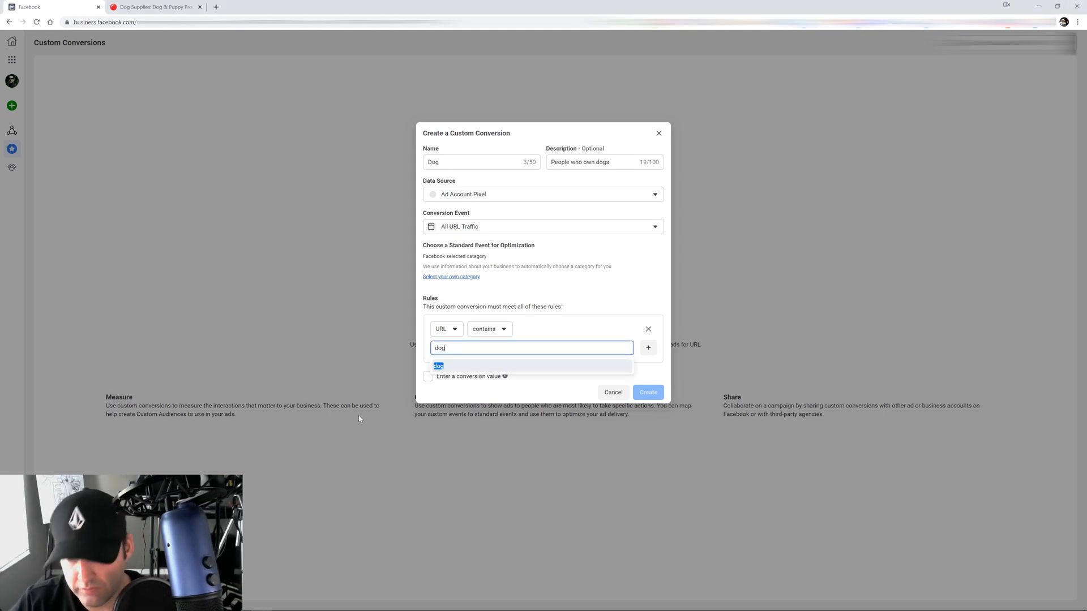
key(Return)
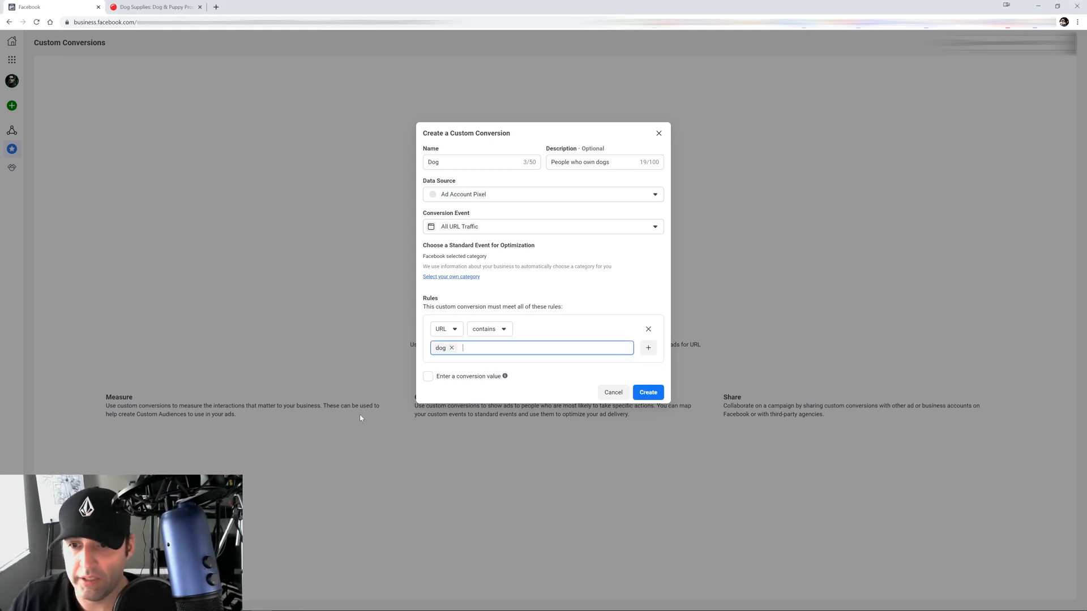
click(641, 393)
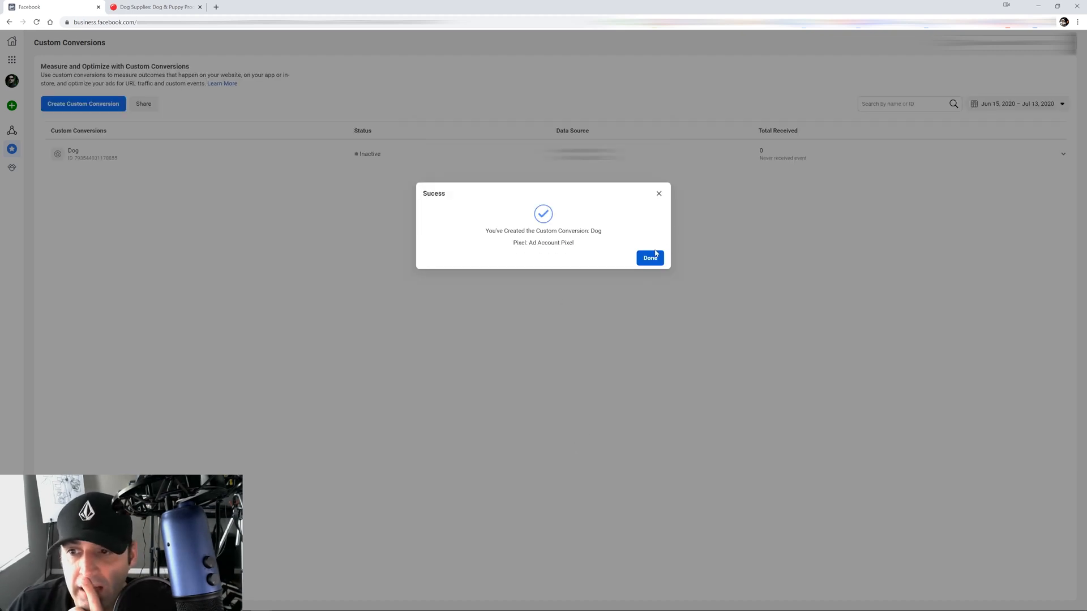
Dismiss the success confirmation and return to the PetSmart store
click(652, 258)
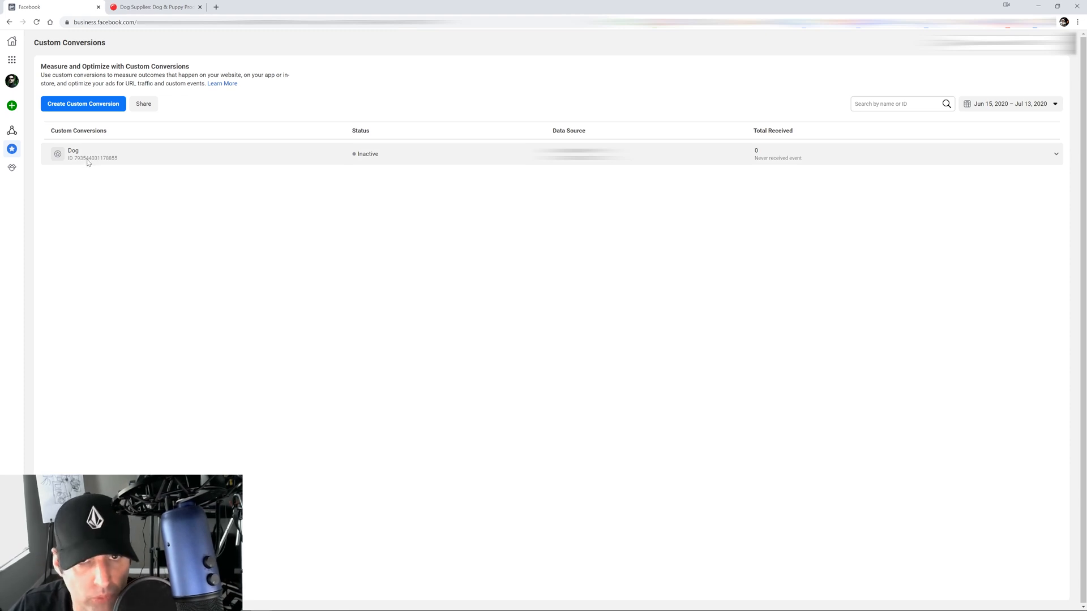
click(166, 3)
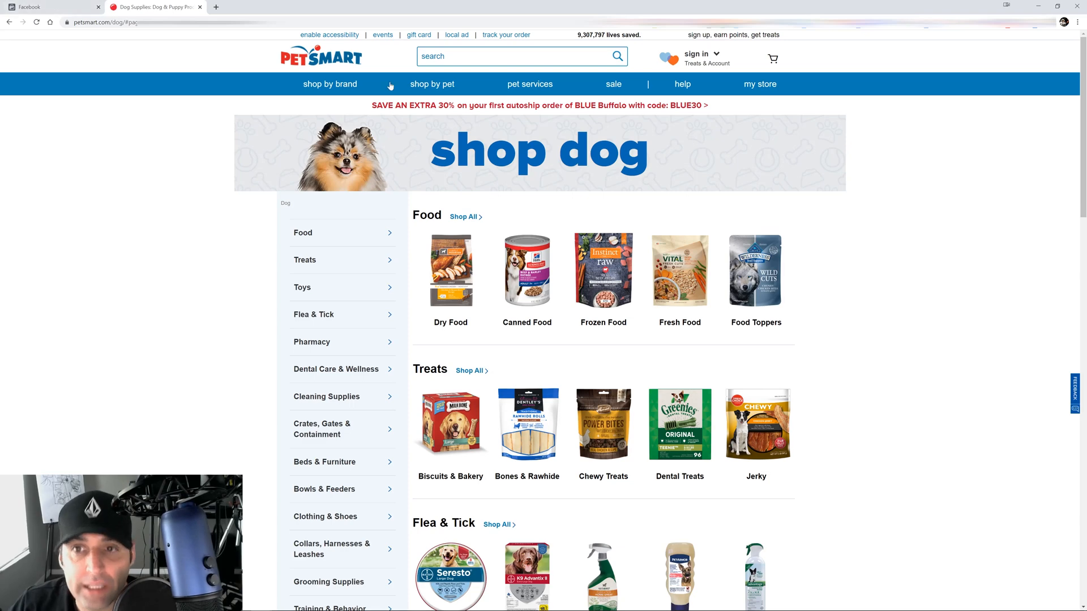
Navigate PetSmart's Shop by Pet menu to the Dog Food listing at petsmart.com/dog/food
mouse_move(418, 88)
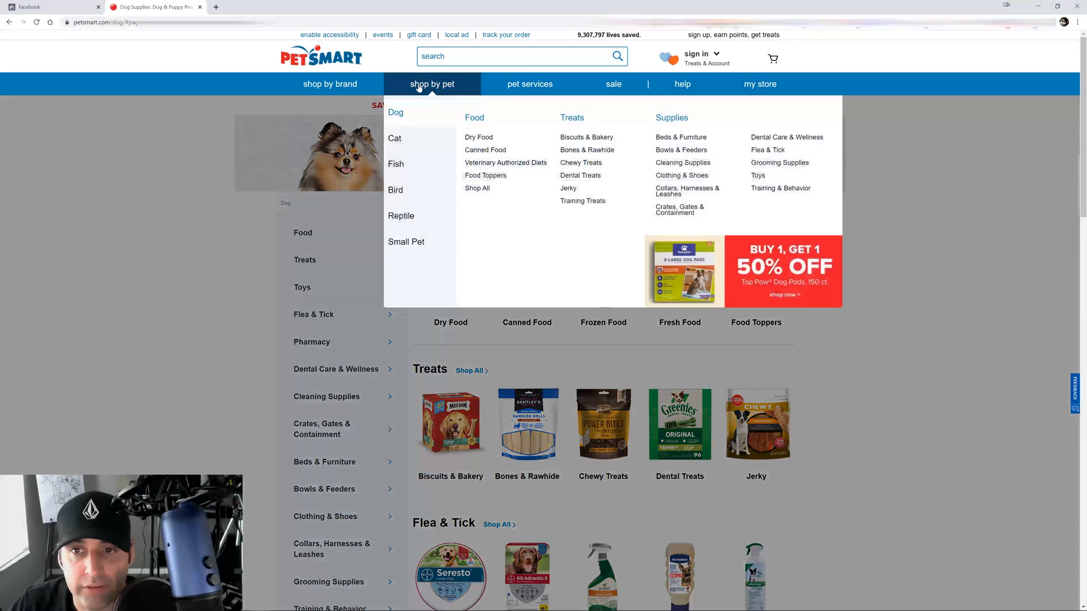
click(395, 140)
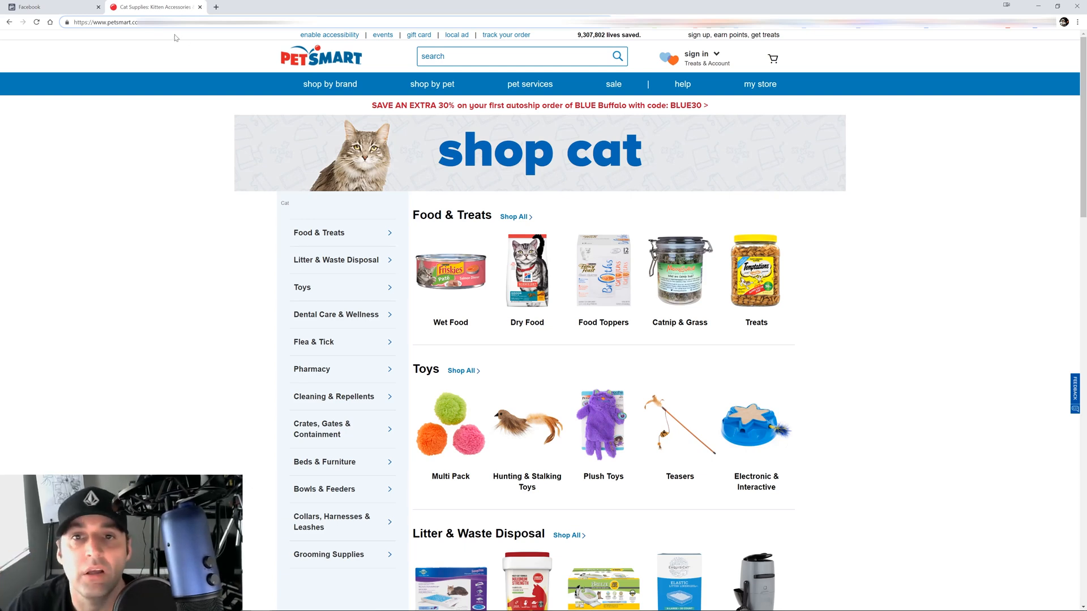
mouse_move(407, 99)
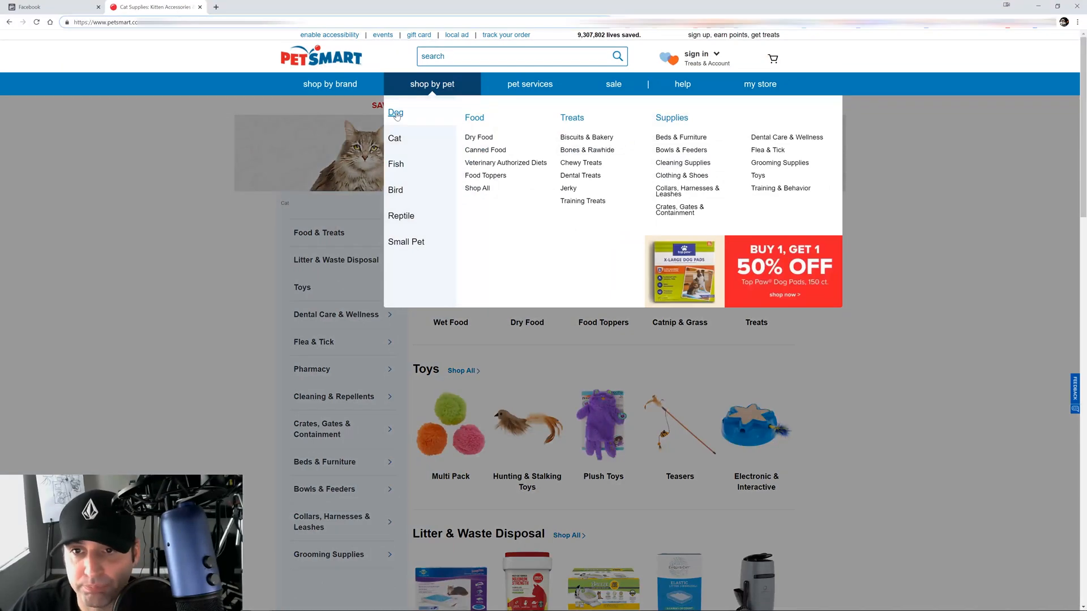
click(396, 115)
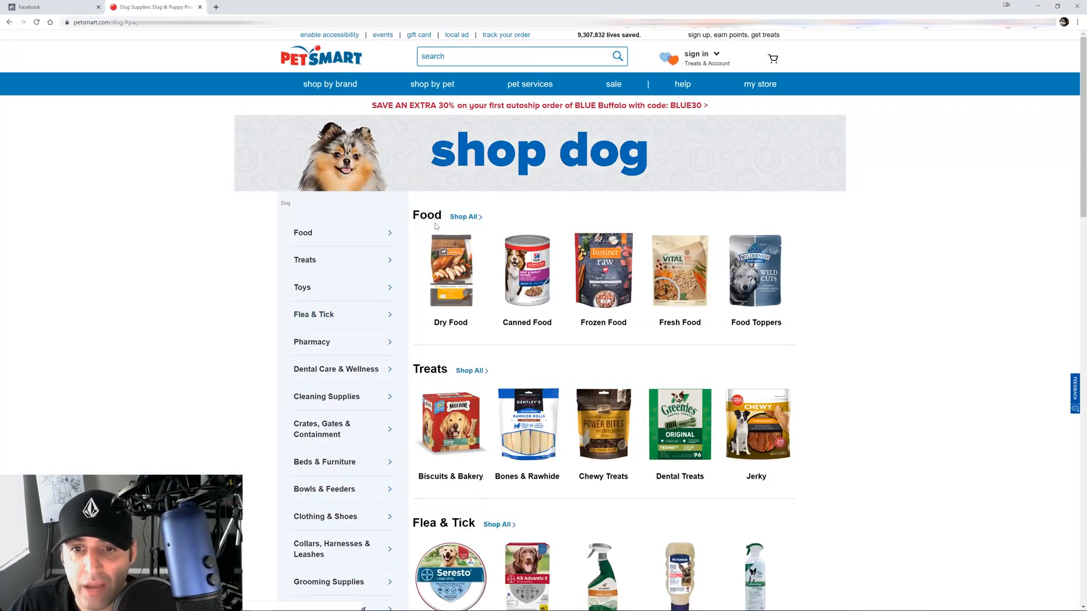
mouse_move(419, 86)
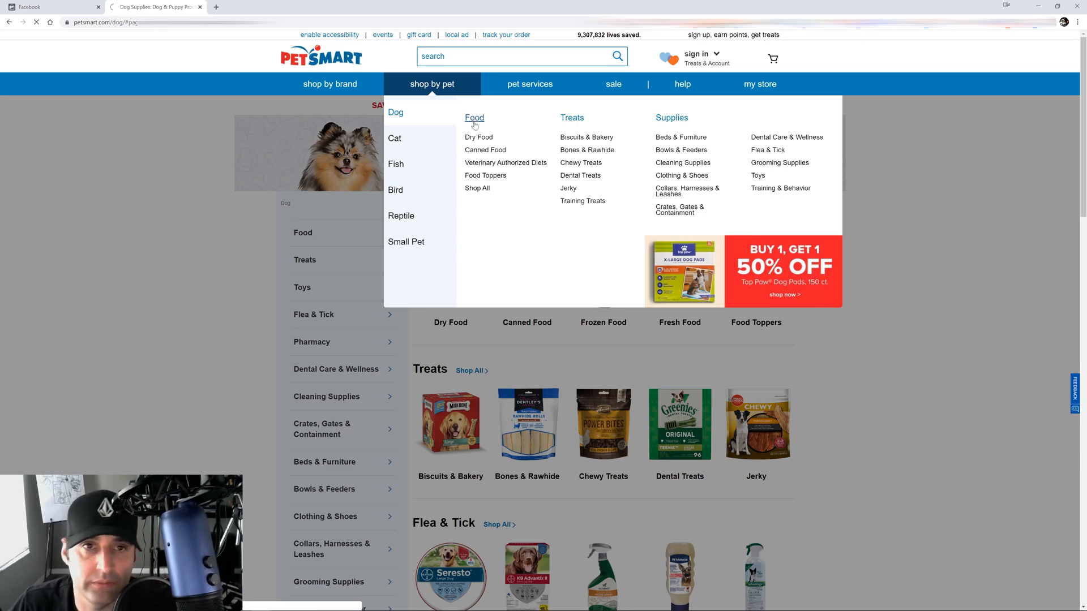
click(474, 123)
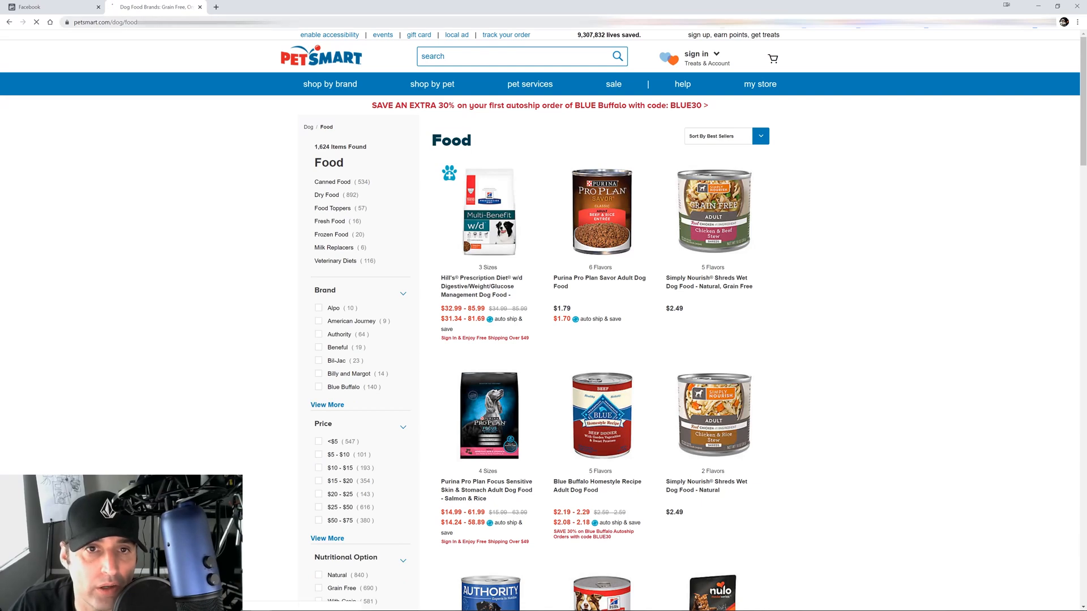
Copy the word 'food' from the page address
double_click(132, 22)
right_click(164, 22)
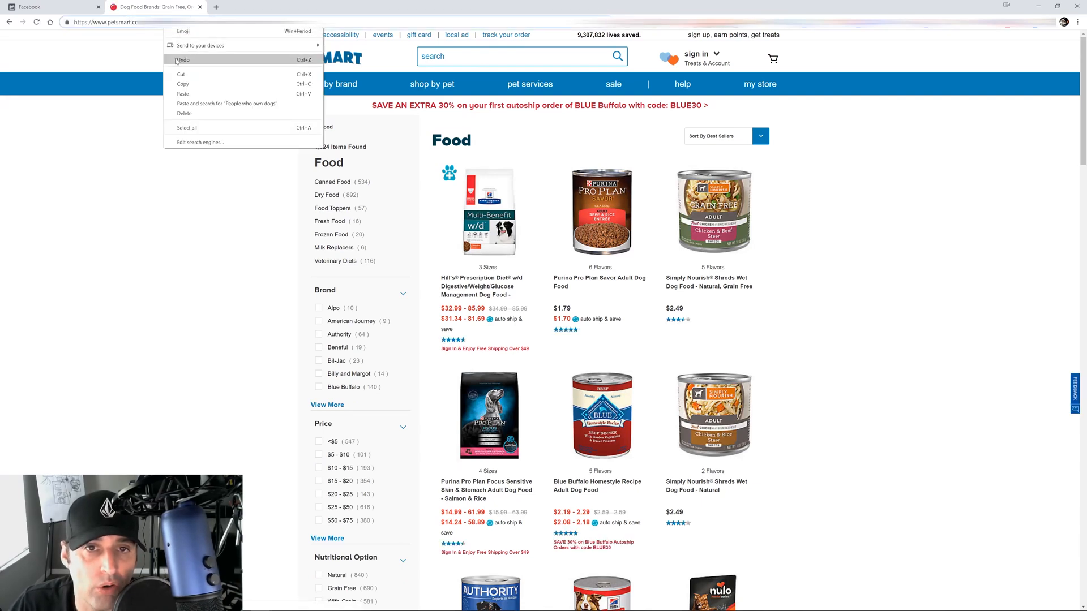
click(181, 84)
Start a new custom conversion named 'Food' with description 'Dog Food Users'
click(51, 6)
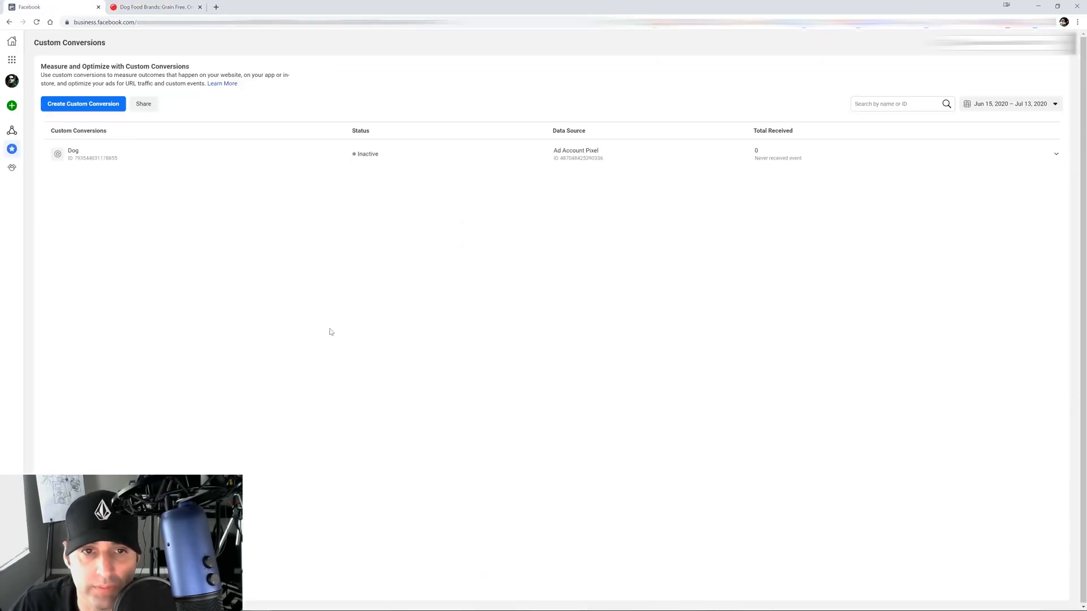
click(89, 104)
click(477, 167)
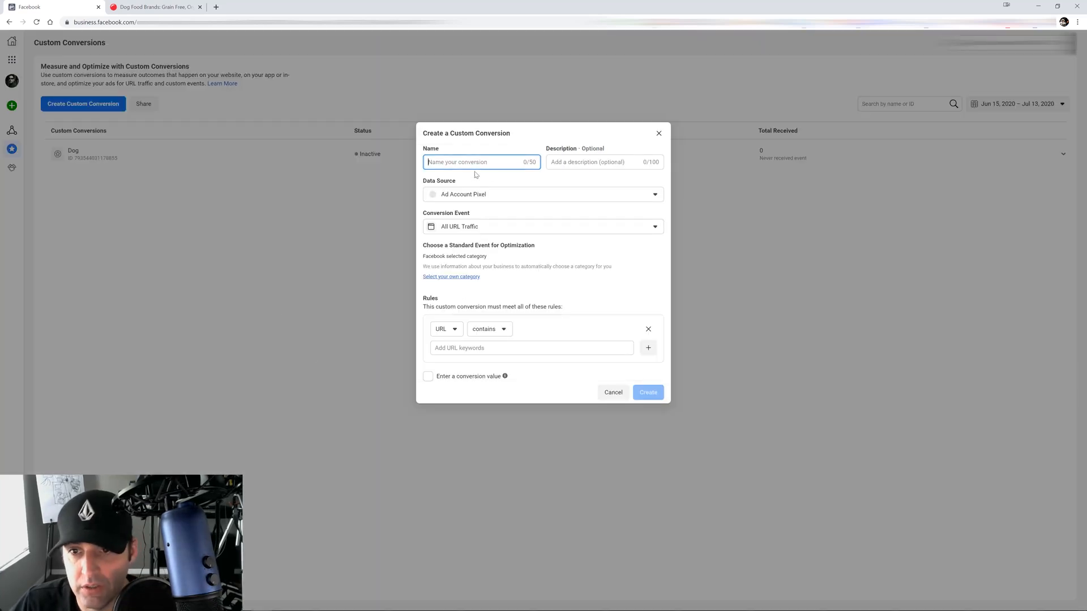
text(Food)
key(Tab)
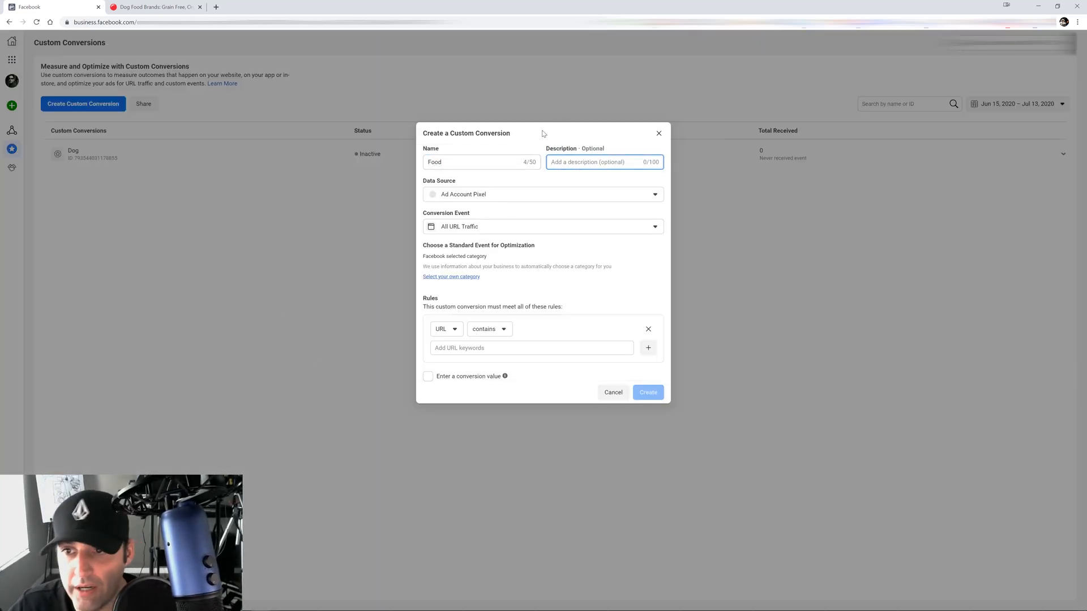
text(Dog Foos)
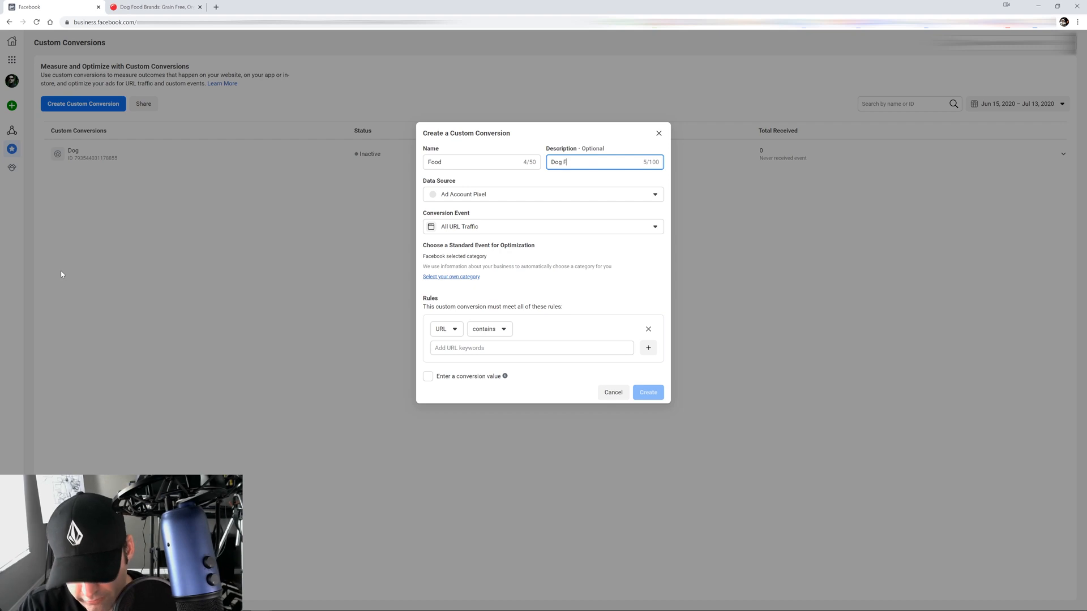
key(BackSpace)
key(BackSpace)
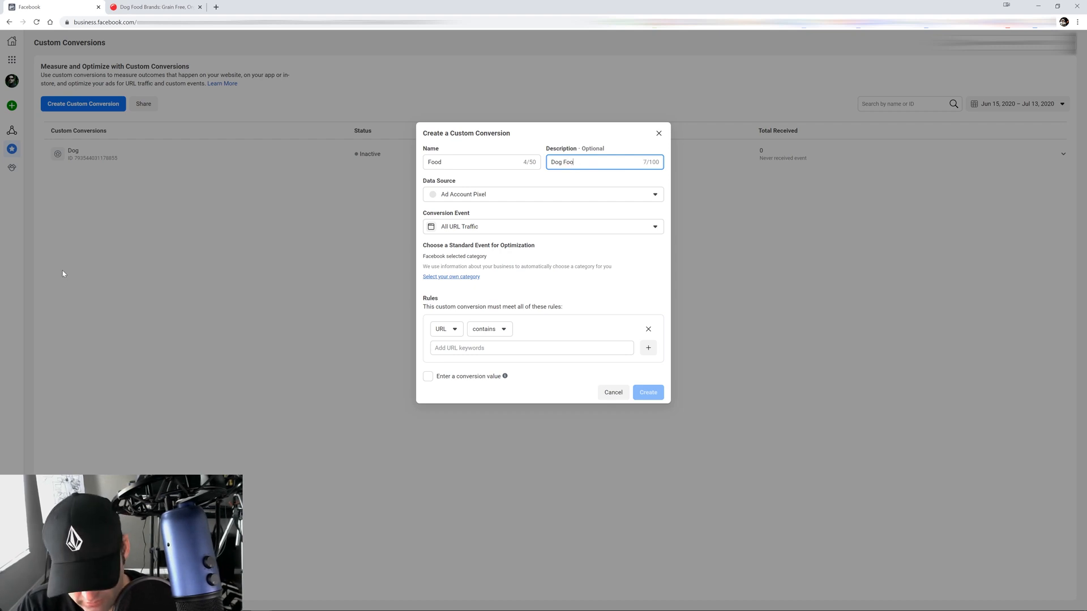
text(d Users)
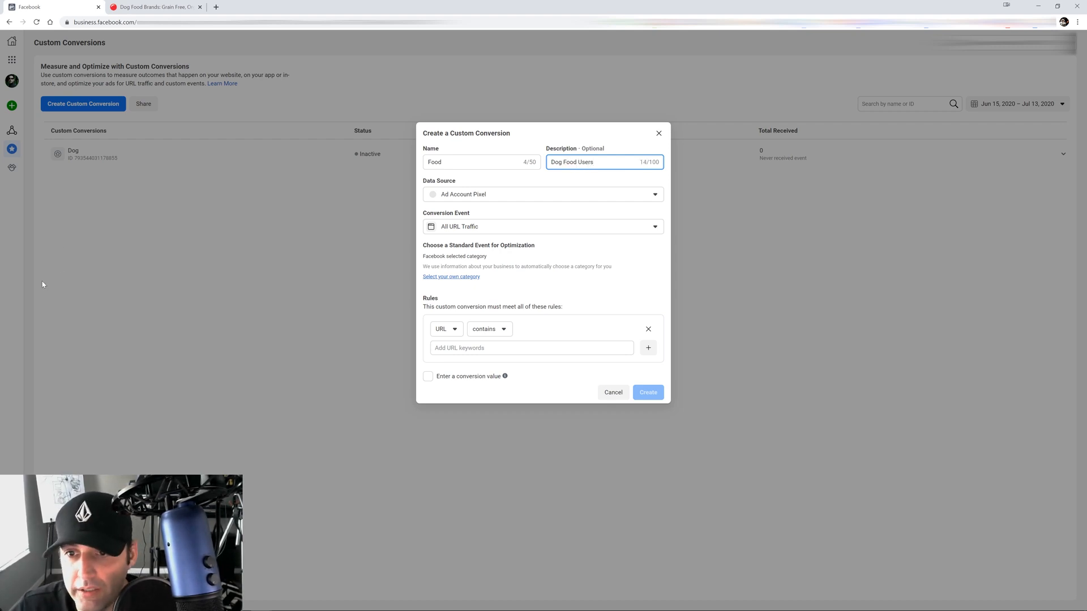
Add 'food' as the URL-contains rule keyword
click(464, 351)
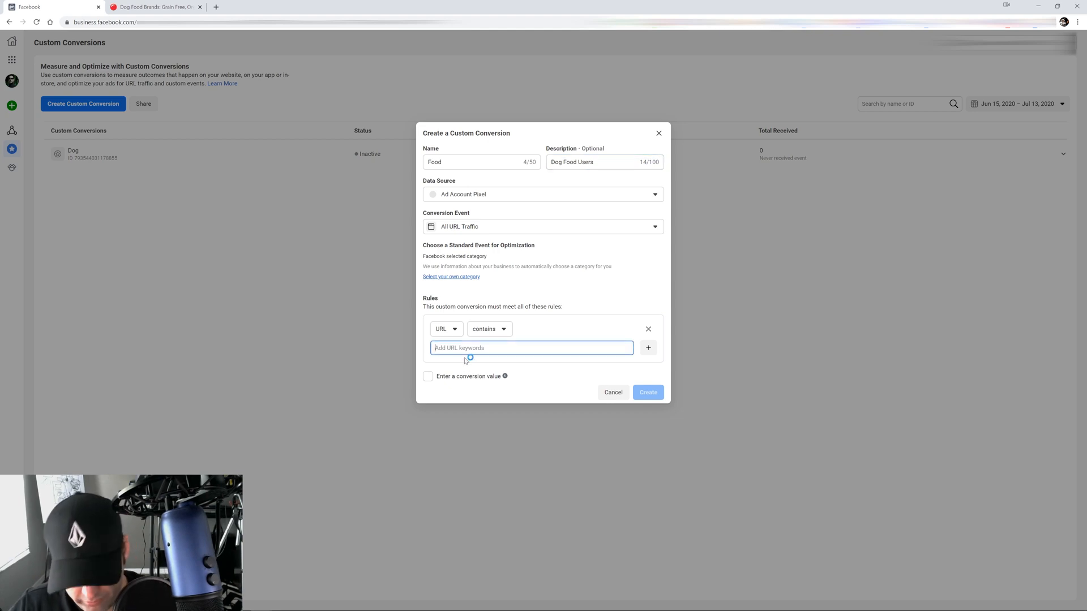
text(food)
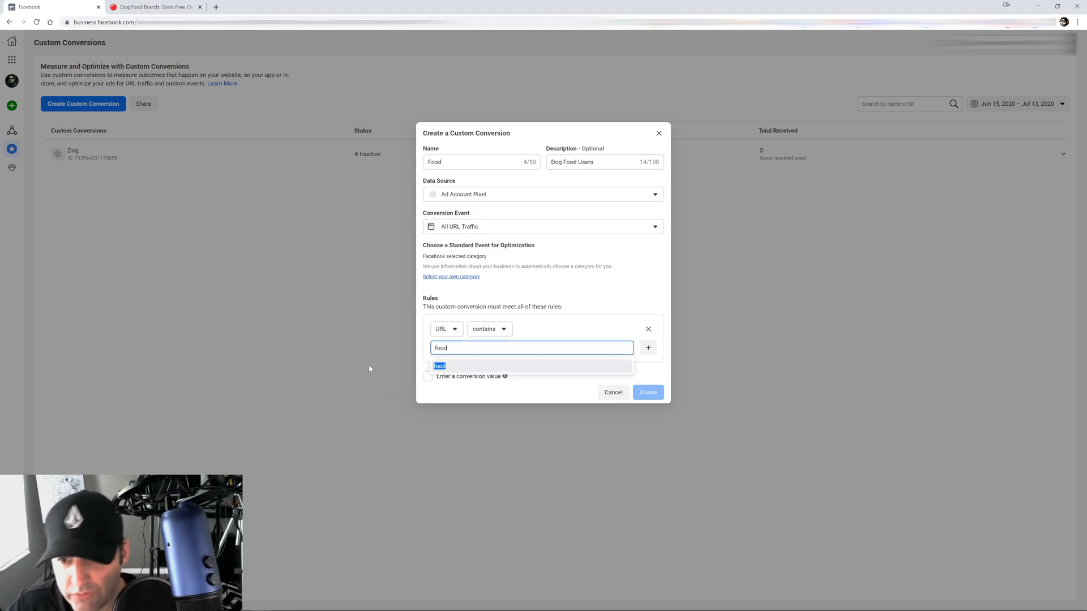
click(457, 366)
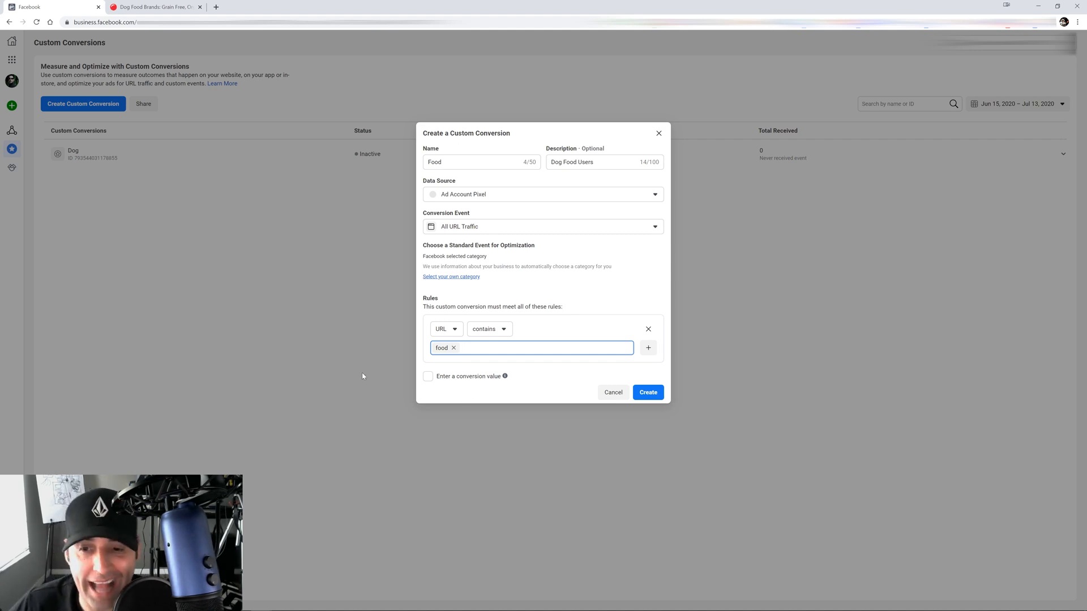
Give the Food conversion a $15.00 conversion value and create it
click(428, 376)
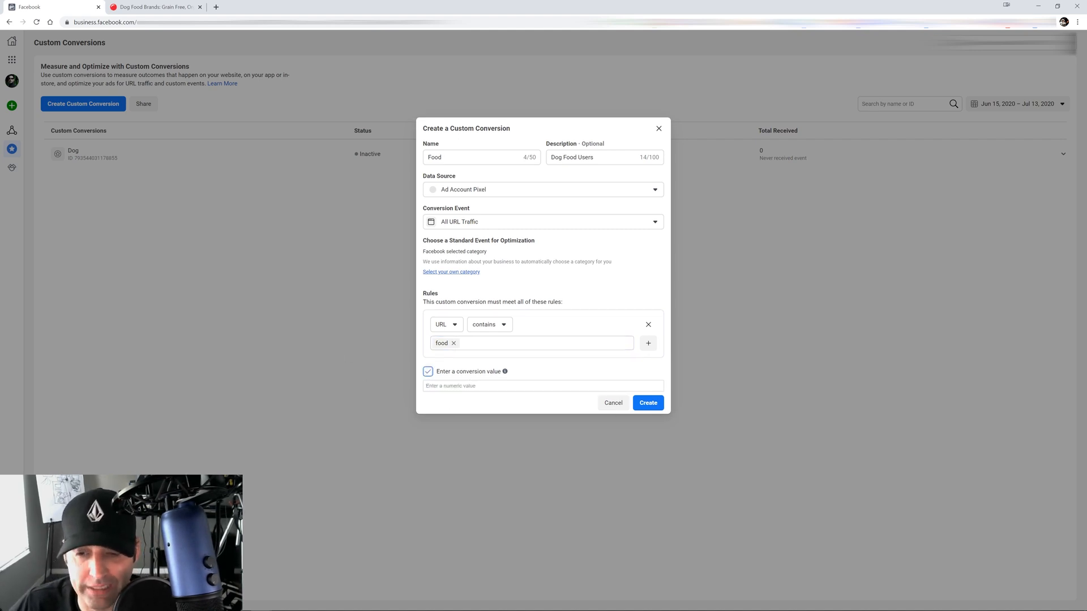
click(471, 386)
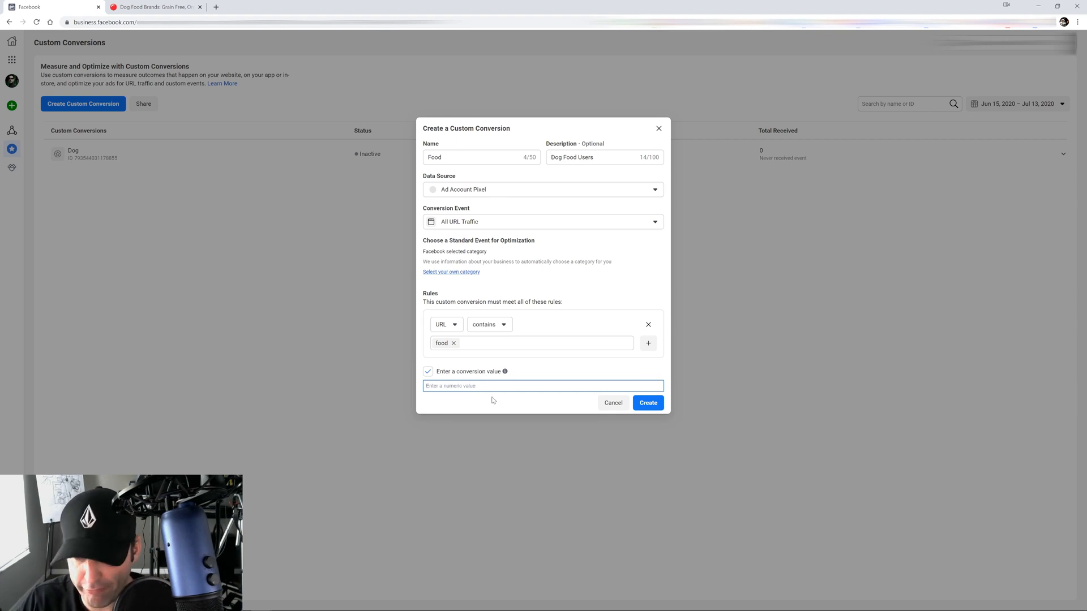
text(5.00)
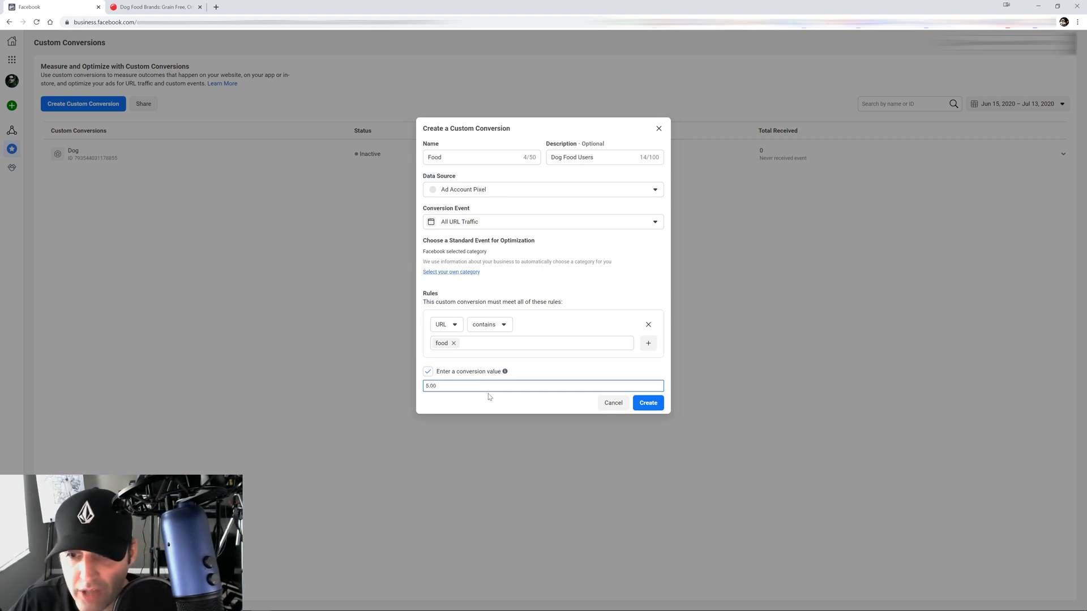
click(487, 403)
click(474, 386)
key(ctrl+a)
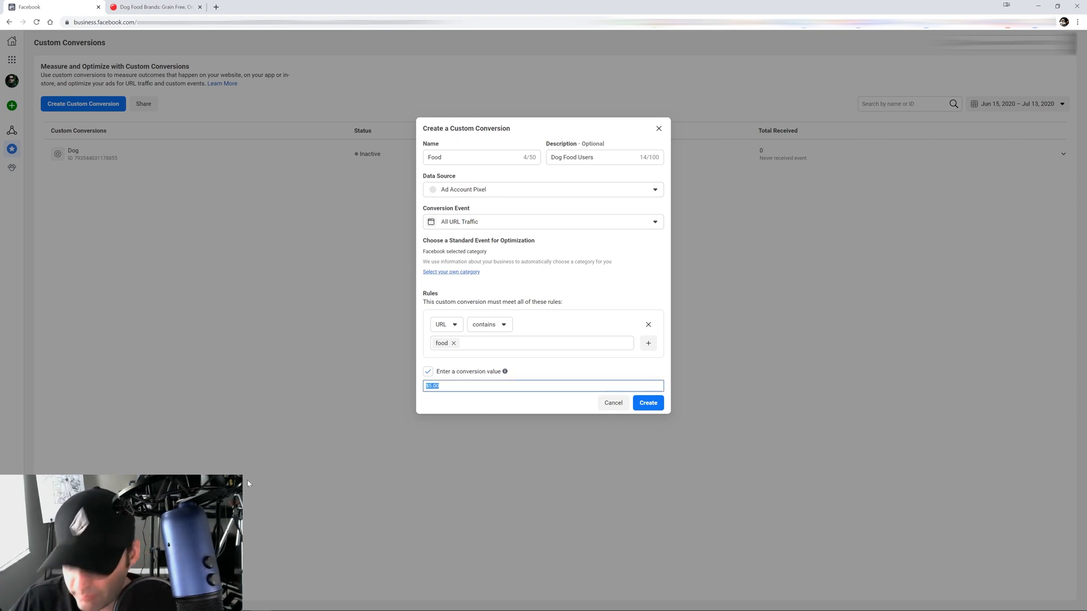
text(15.00)
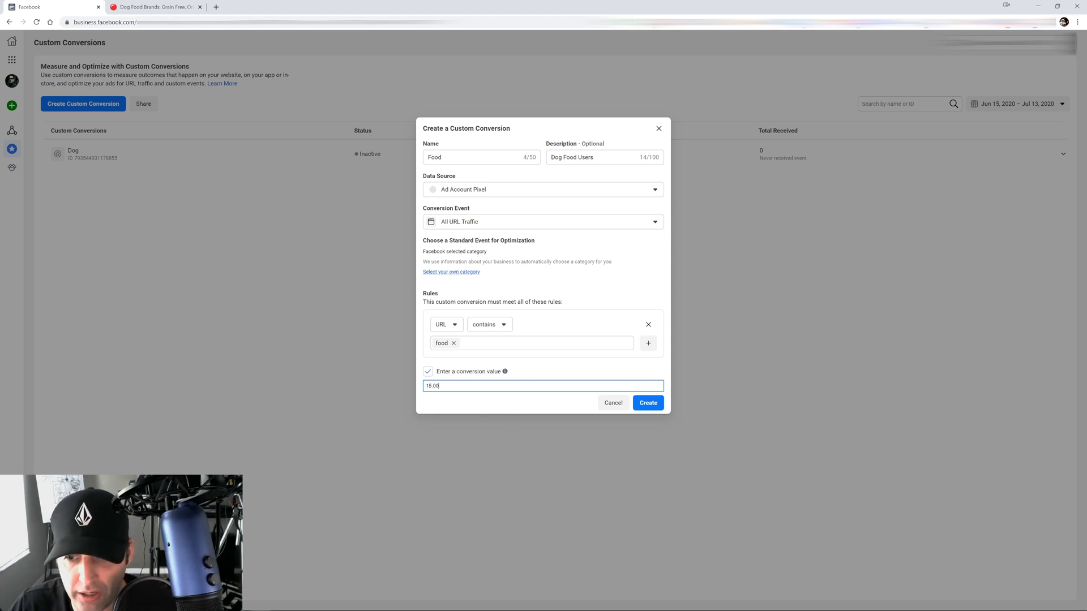
click(519, 406)
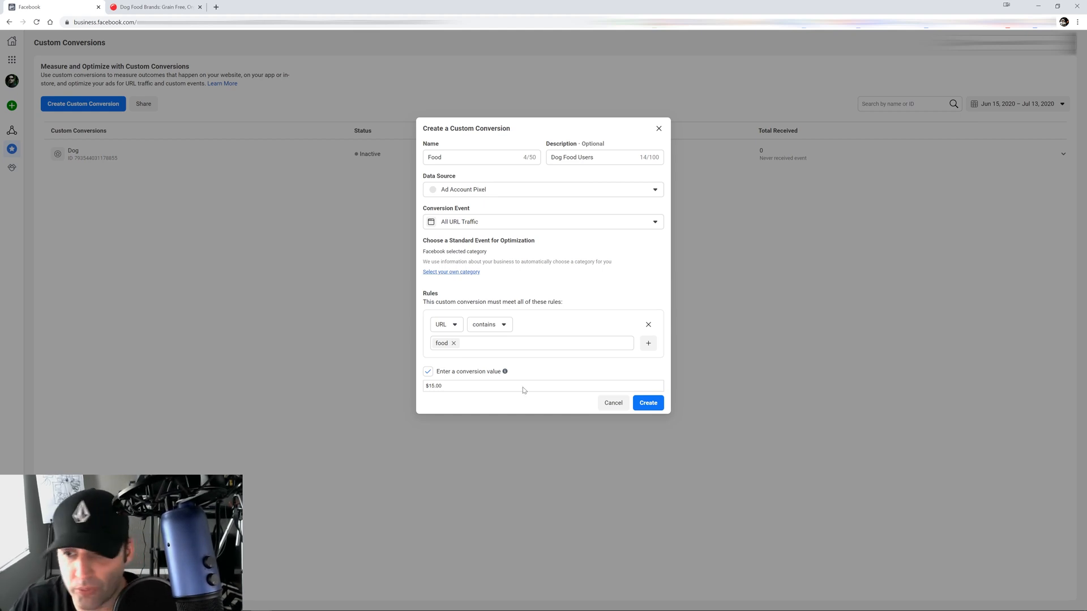
click(648, 403)
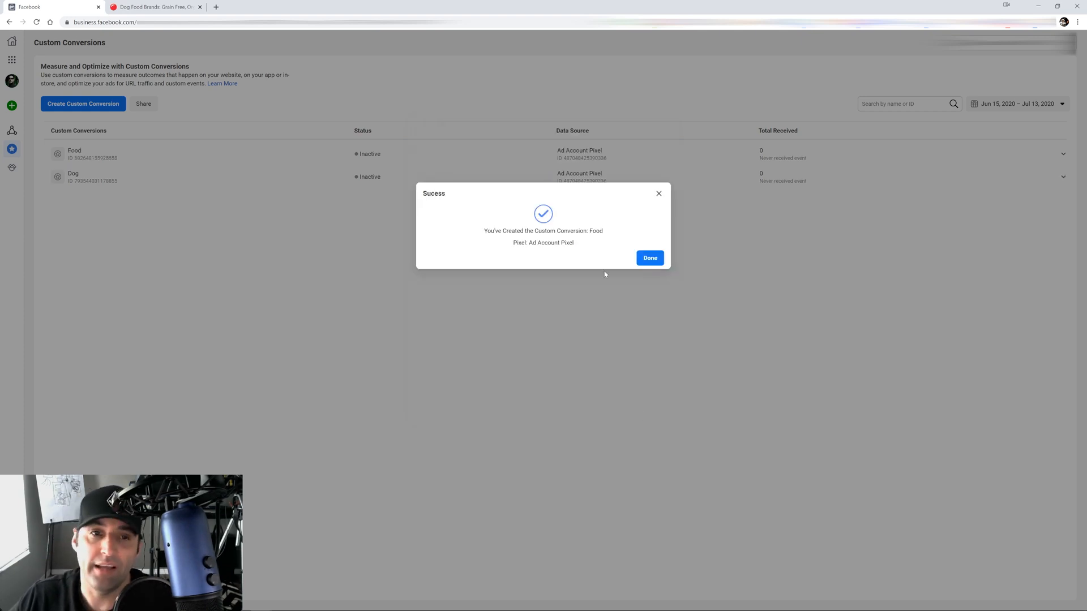
Dismiss the success notice and start another blank custom conversion form
click(649, 258)
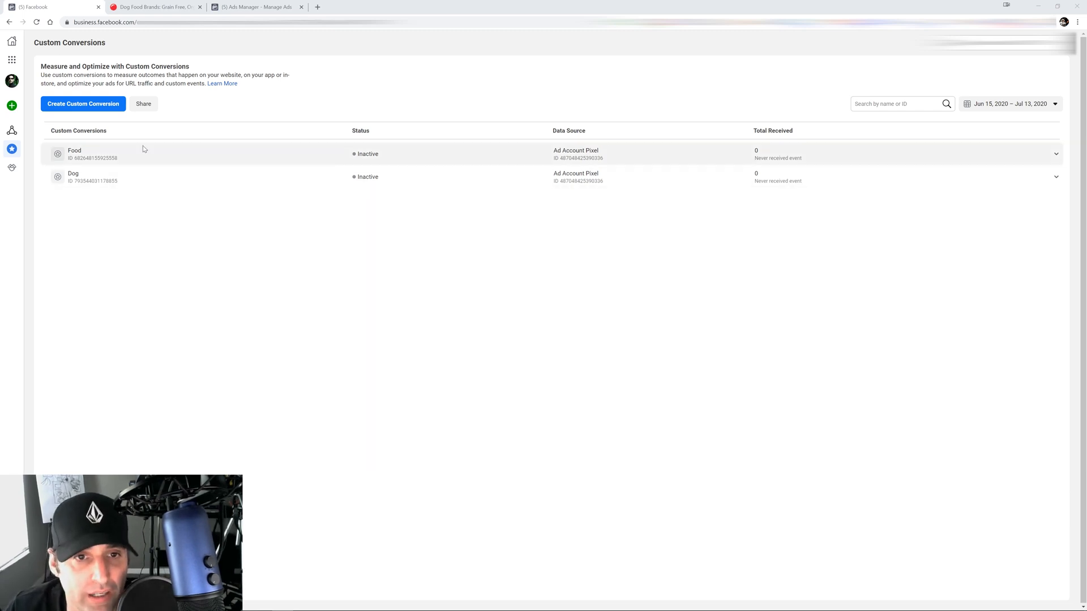
click(103, 107)
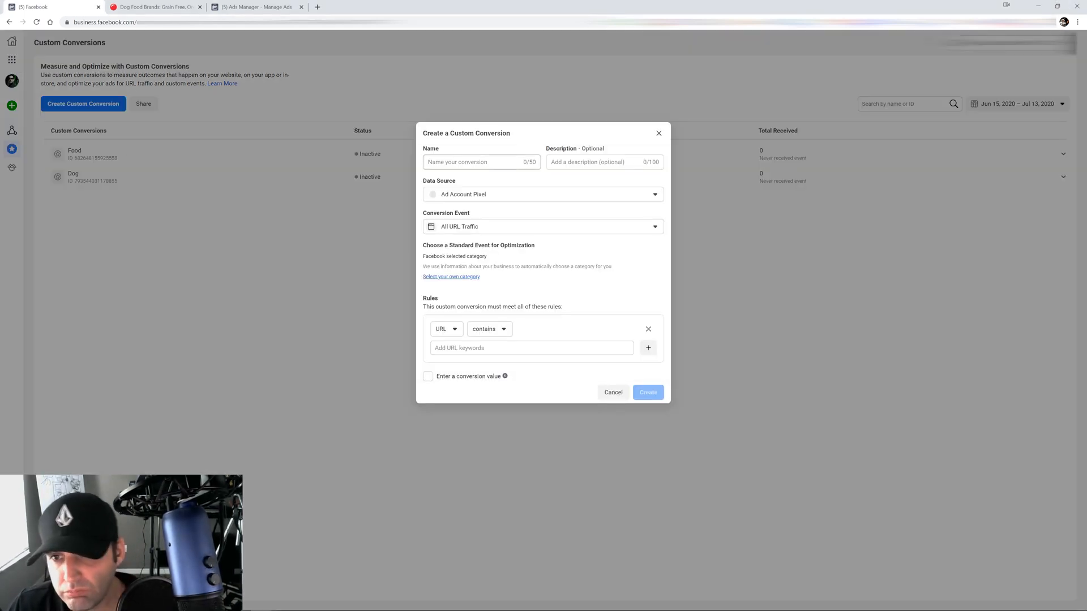
Name the conversion Dog Purchase with a matching description, based on the Purchase event
click(479, 163)
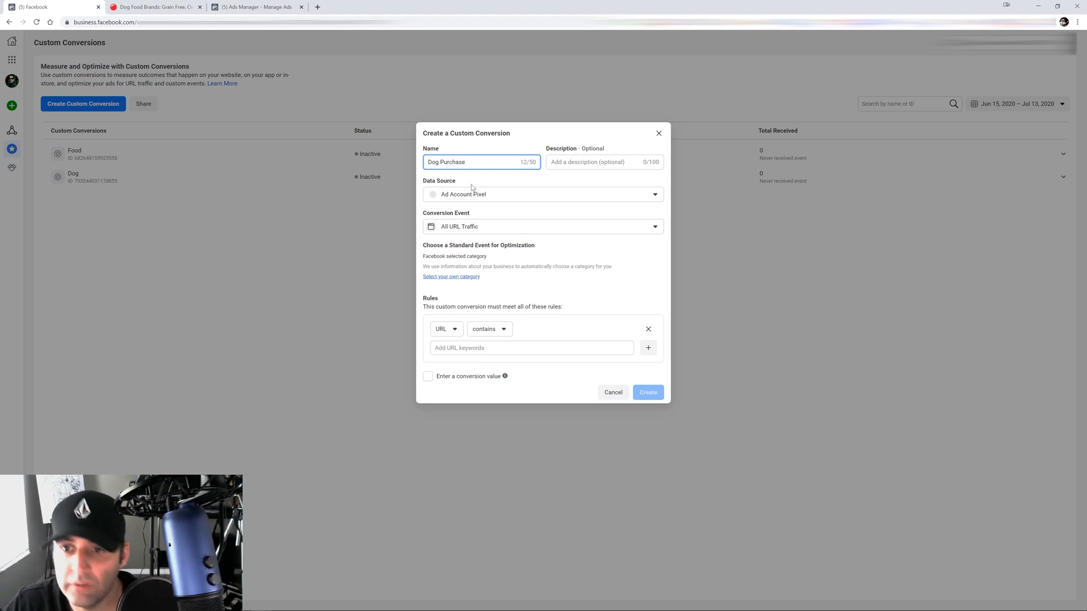
key(Tab)
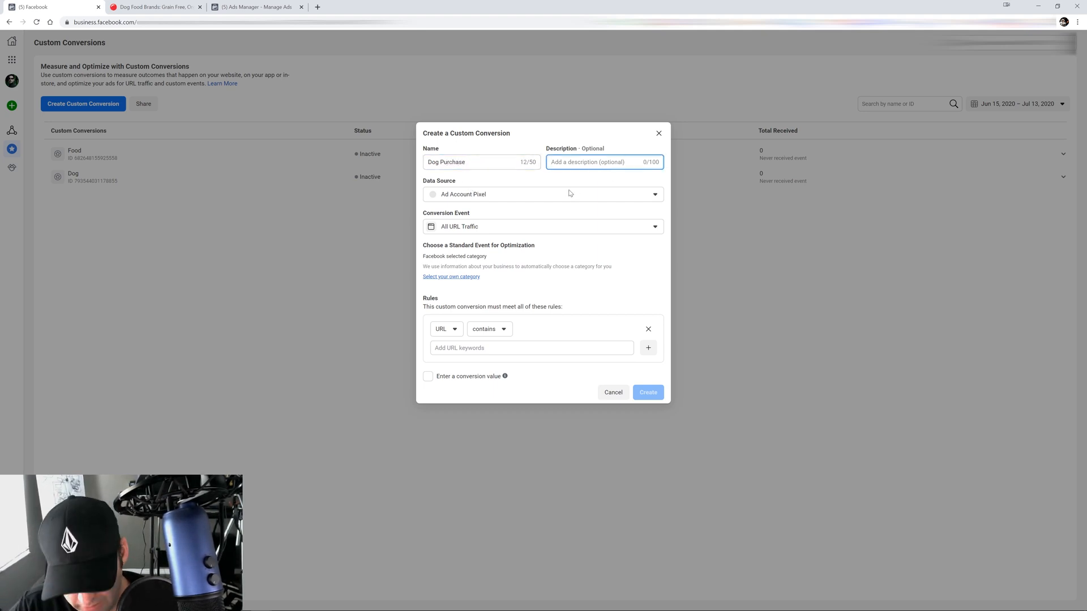
text(Dog Purchase)
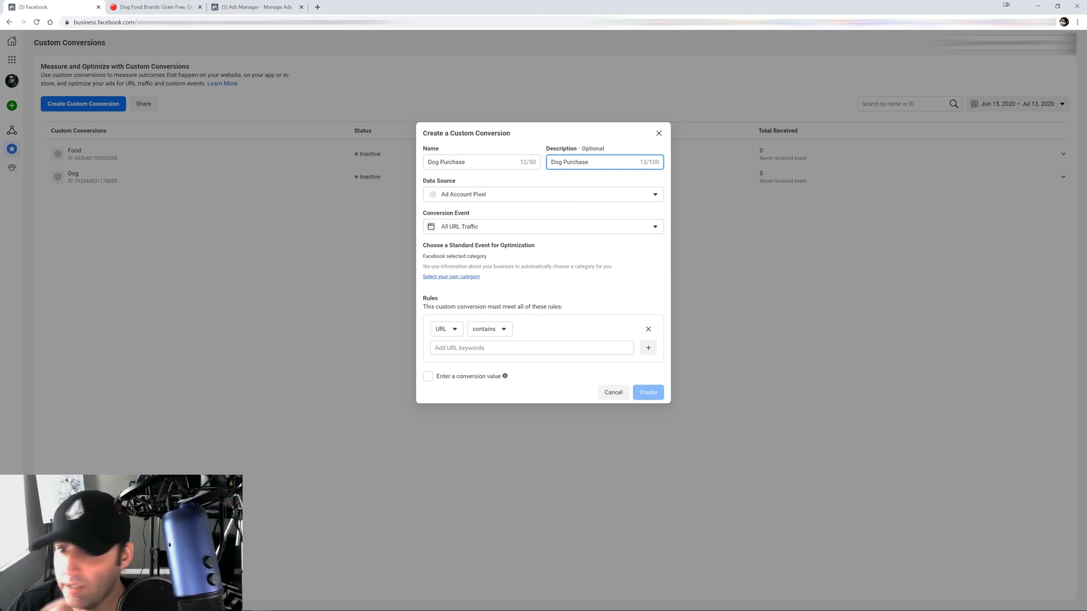
click(509, 227)
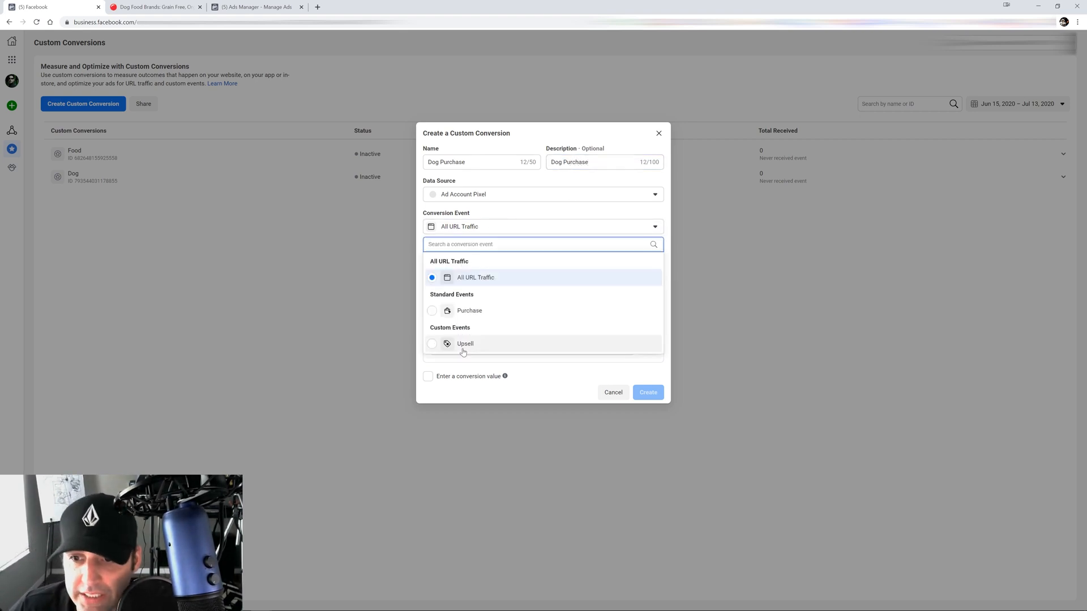
click(431, 312)
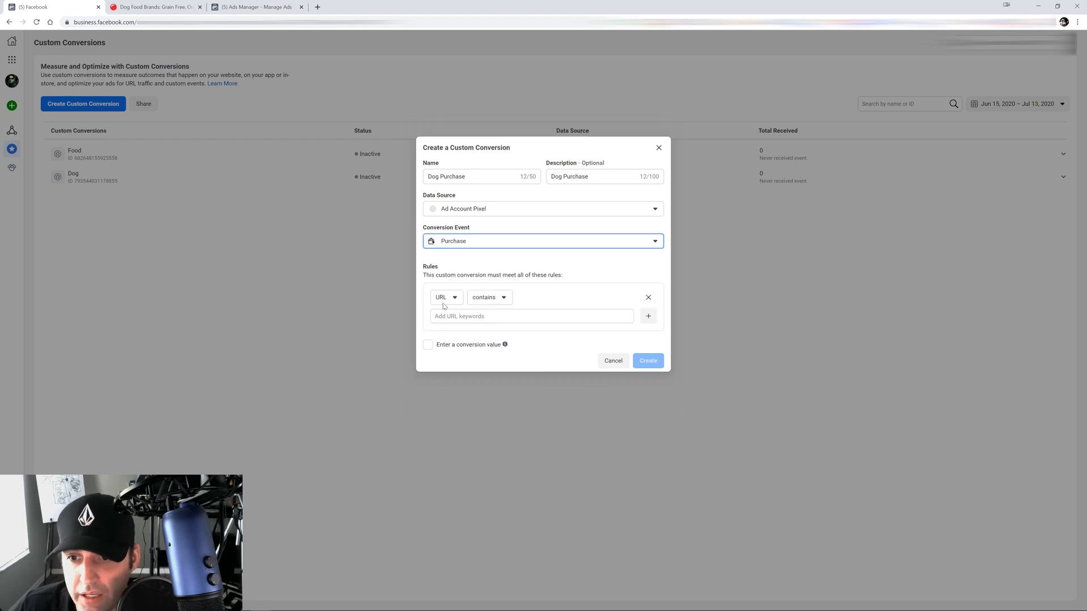
Add a URL-contains rule with the keyword dog
click(509, 316)
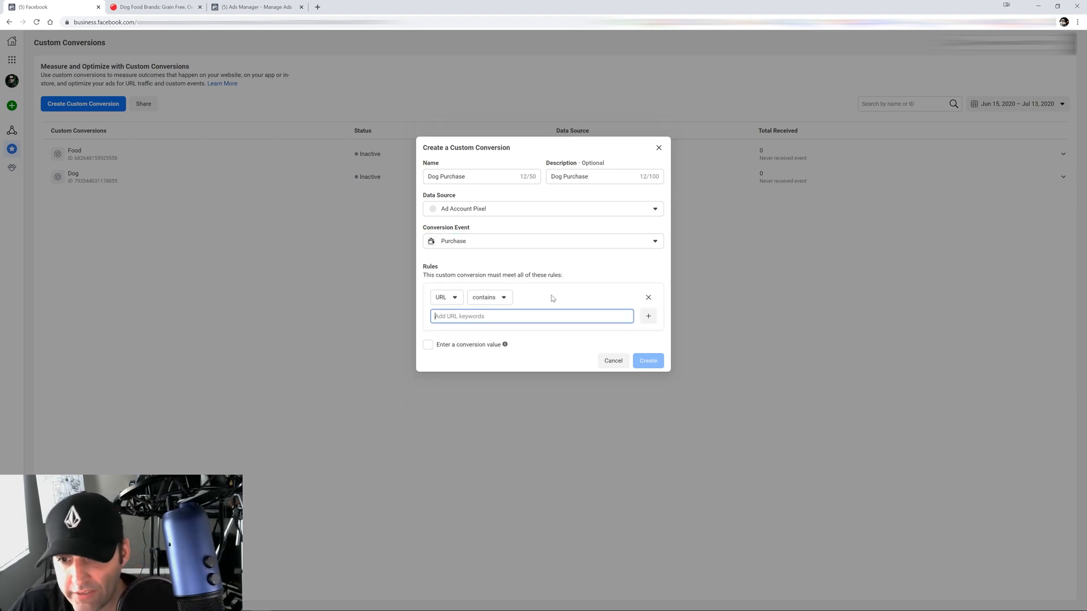
text(dog)
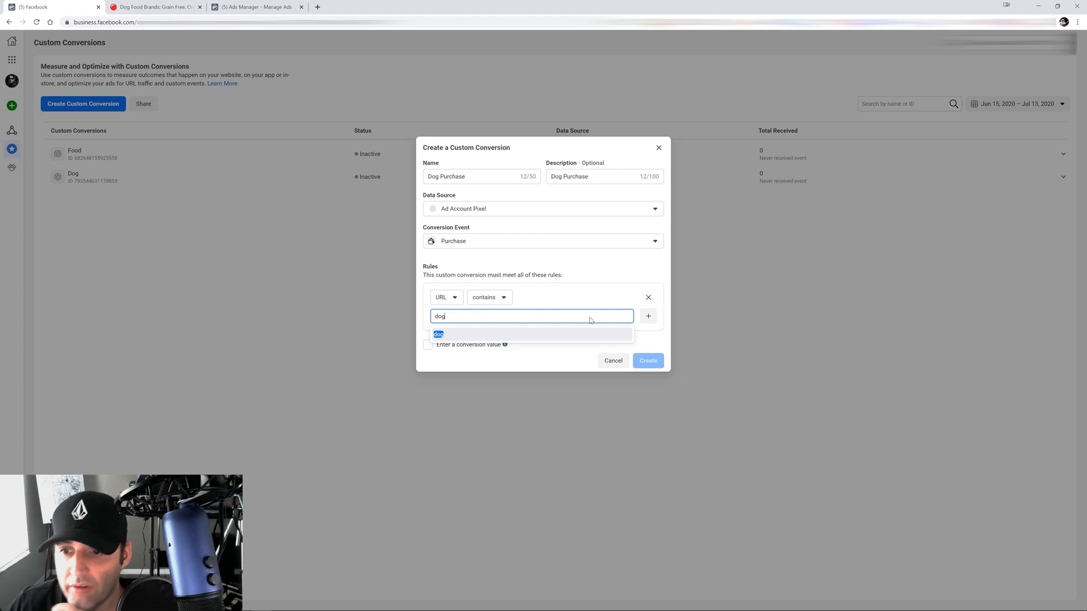
click(571, 338)
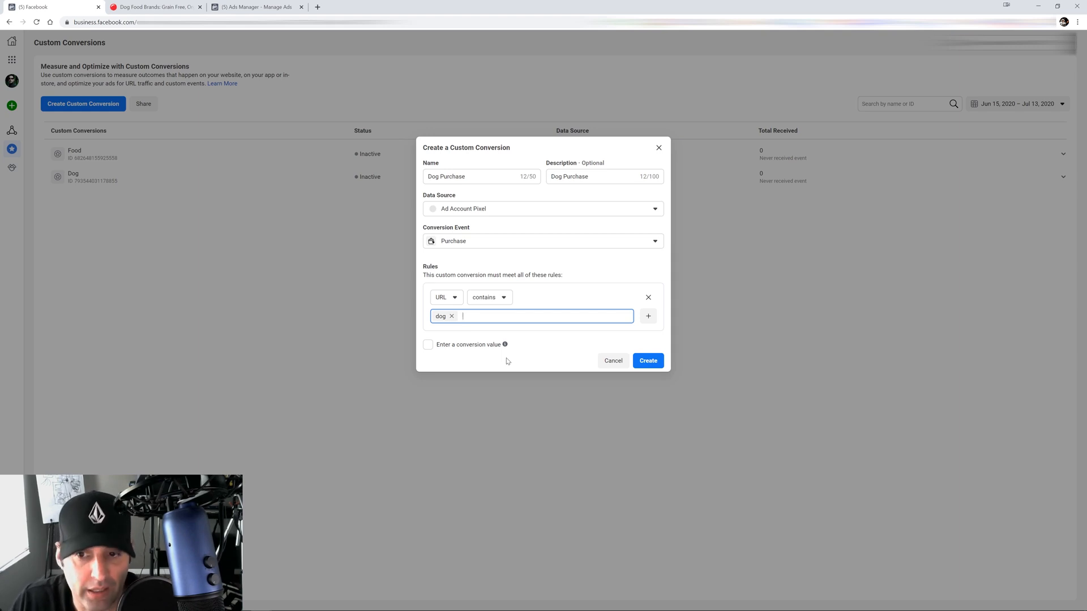
click(470, 244)
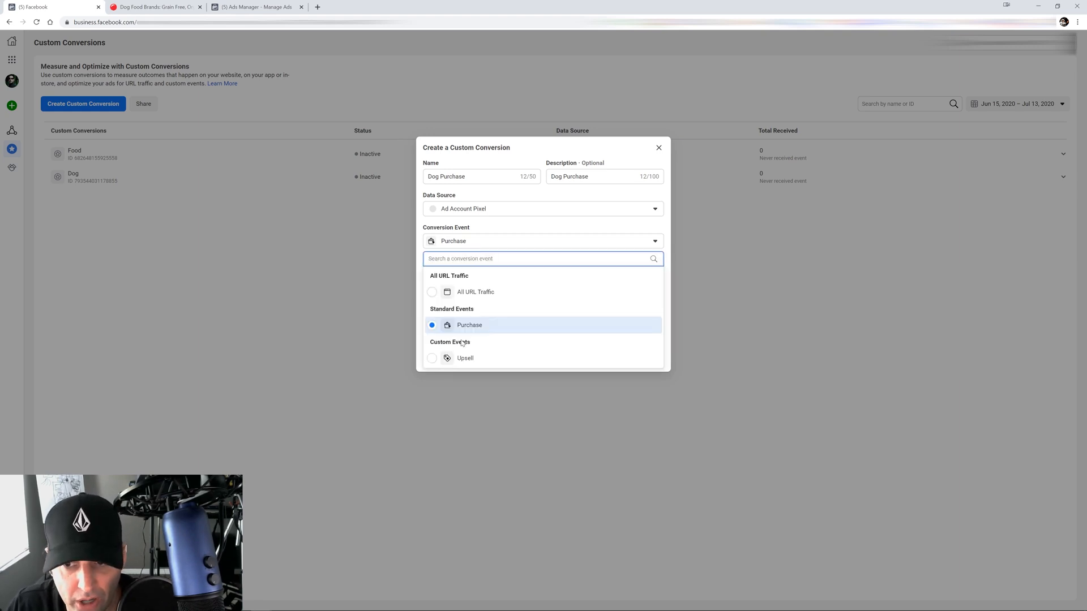
Switch the event to All URL Traffic, then set and remove a 100.00 conversion value
click(463, 293)
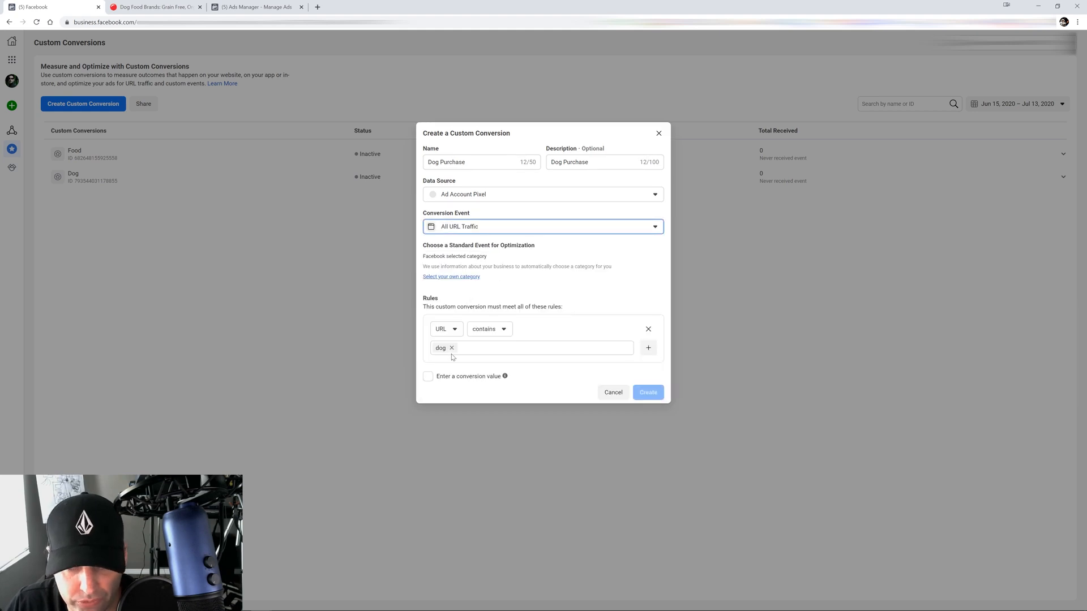
click(428, 377)
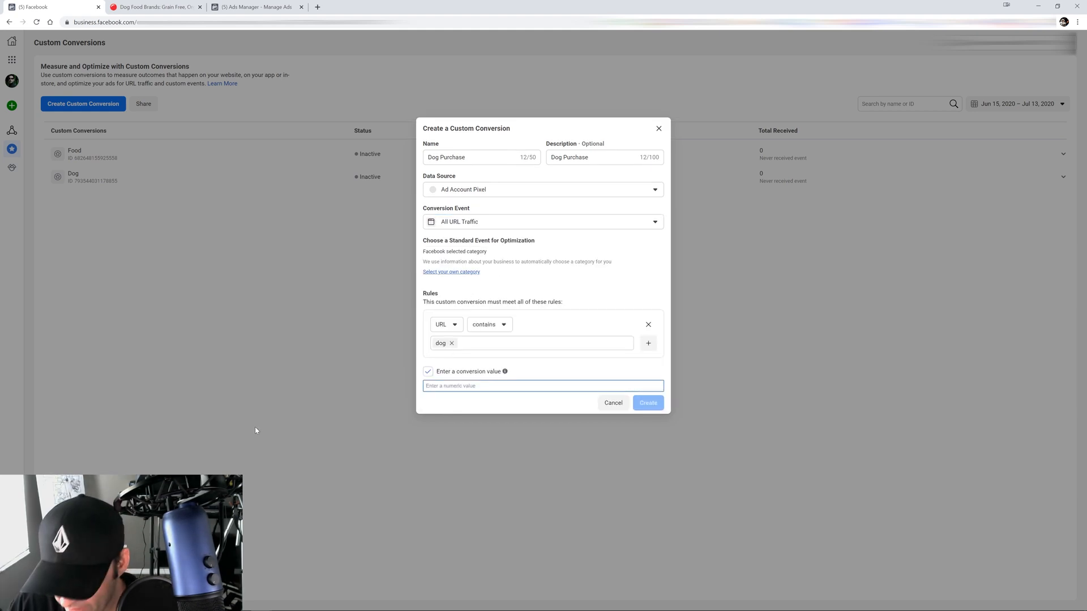
text(100.00)
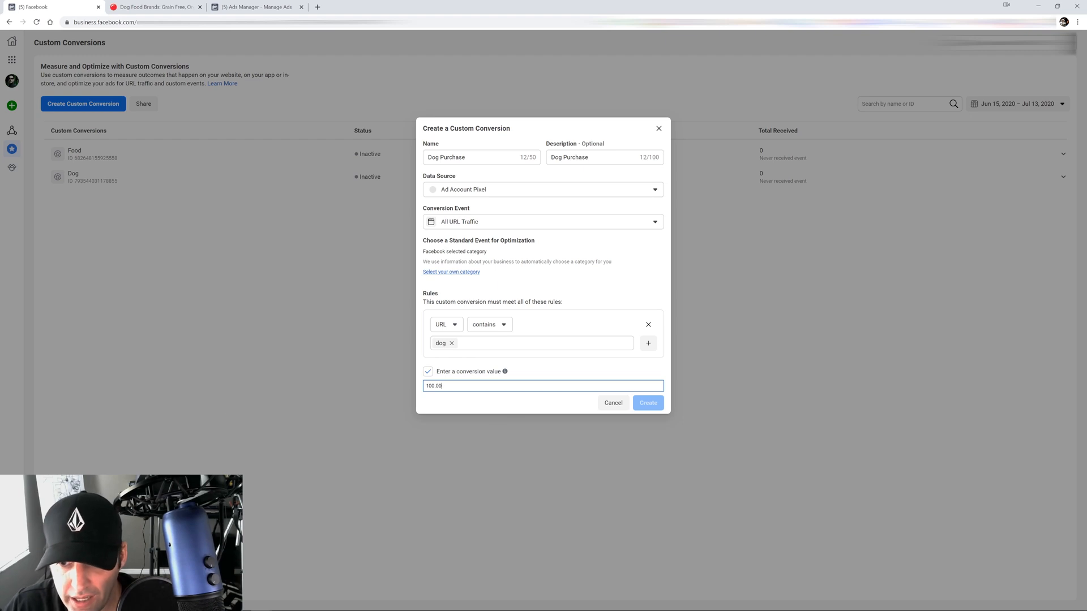
click(513, 407)
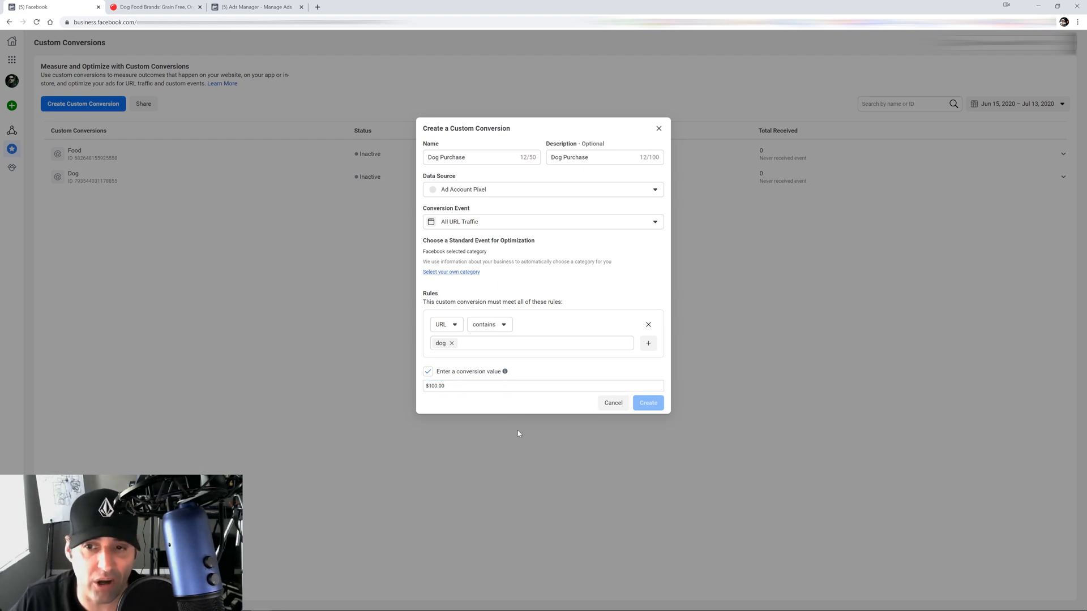
click(429, 374)
Re-enter the URL keyword as dog, correcting the misspelled dpg
click(451, 348)
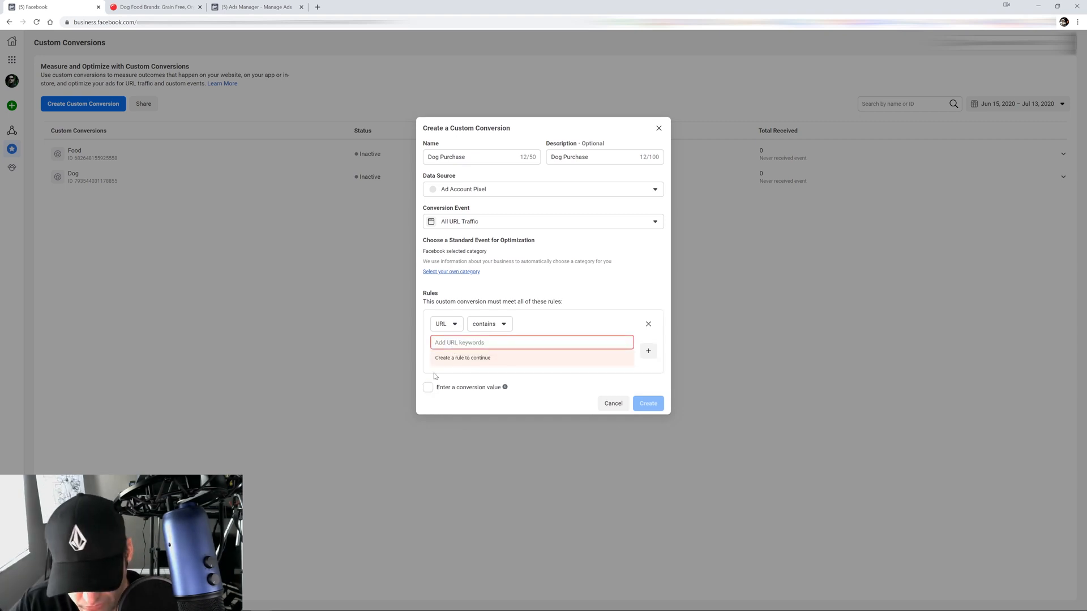
text(dpg)
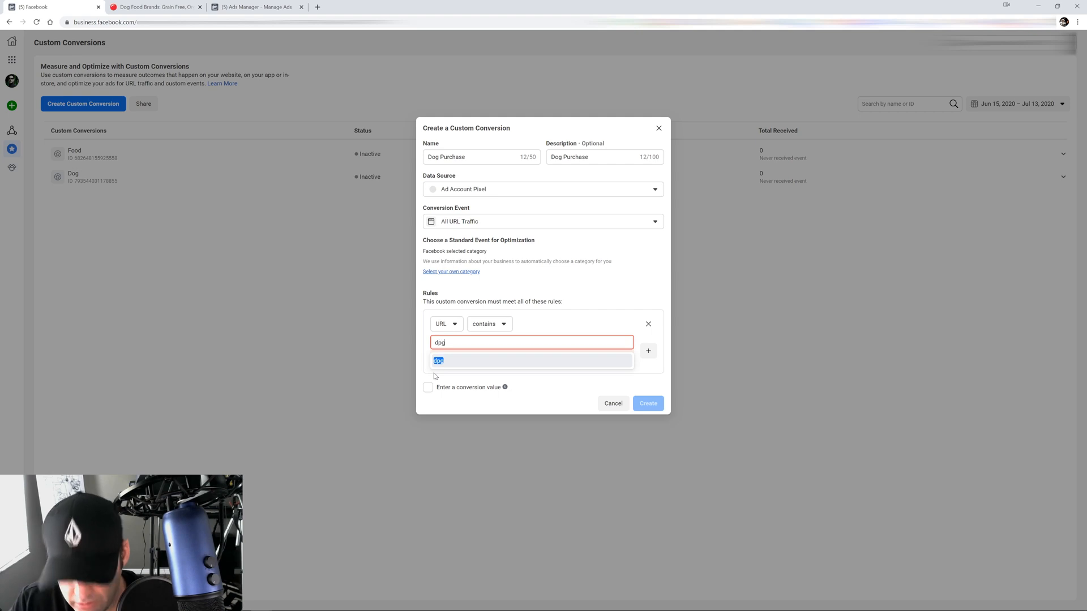
key(Return)
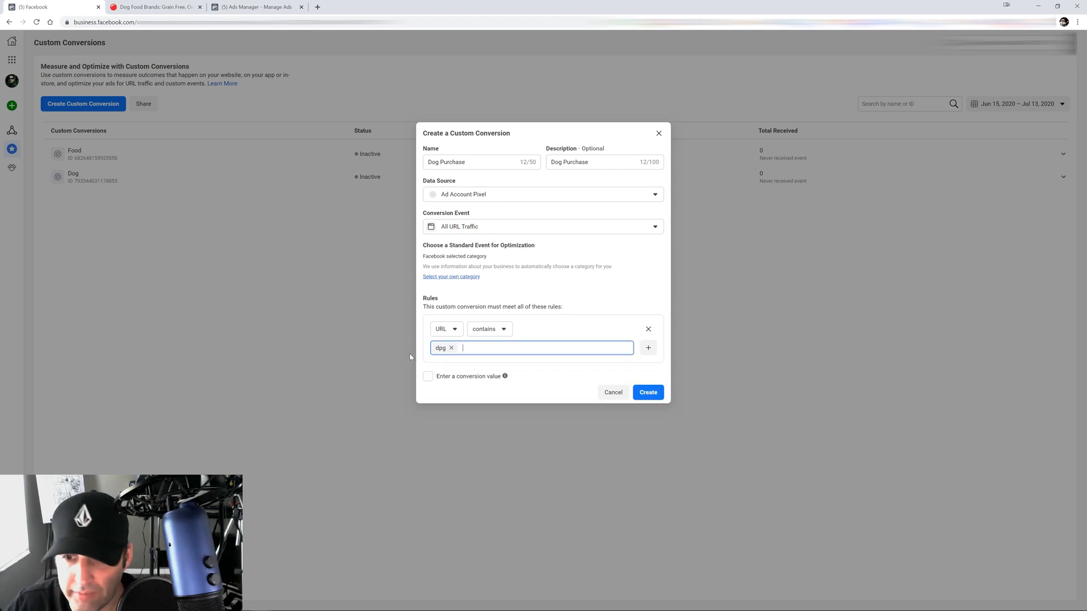
click(451, 348)
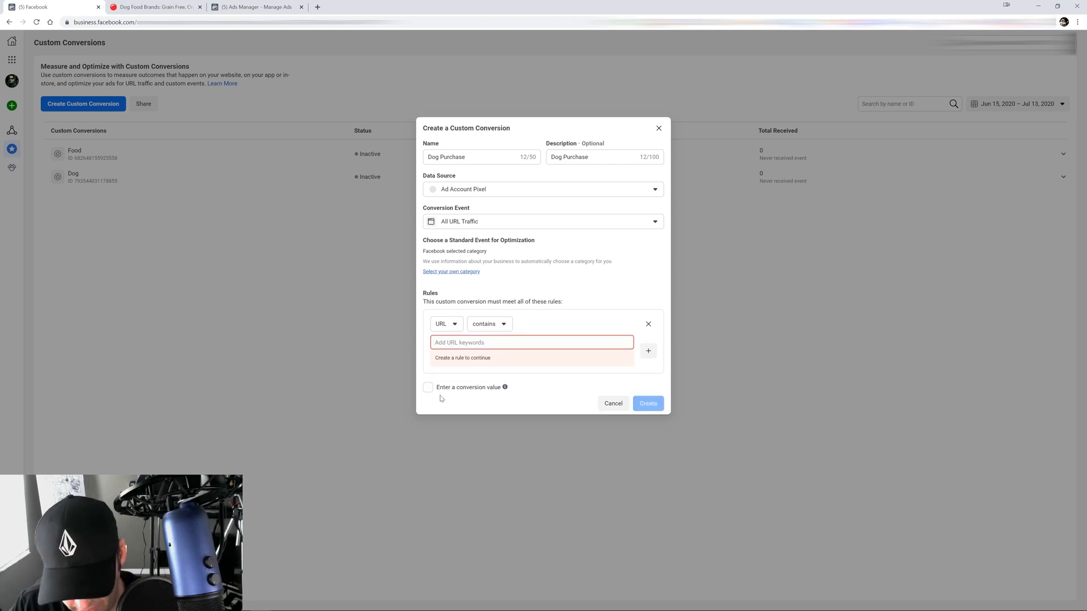
text(dog)
key(Return)
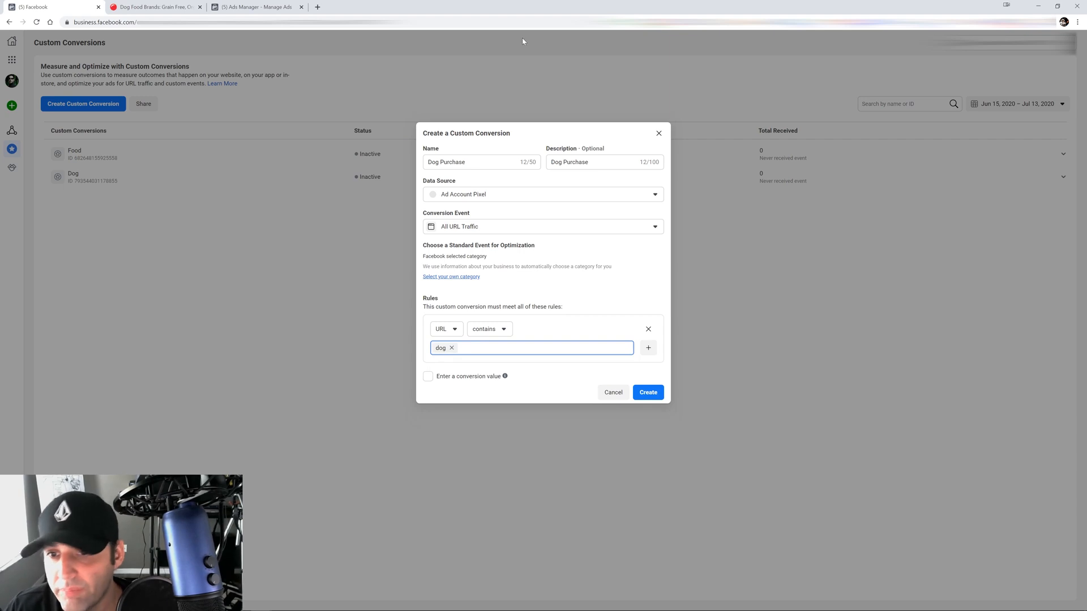
Switch the event back to Purchase, re-add the dog keyword, and save Dog Purchase
click(480, 227)
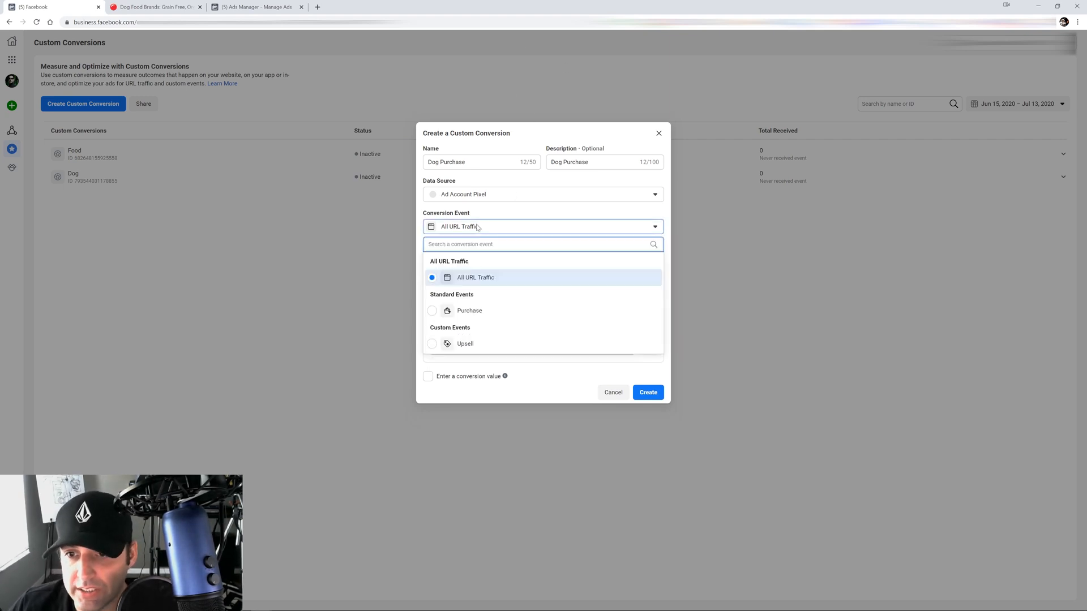
click(470, 310)
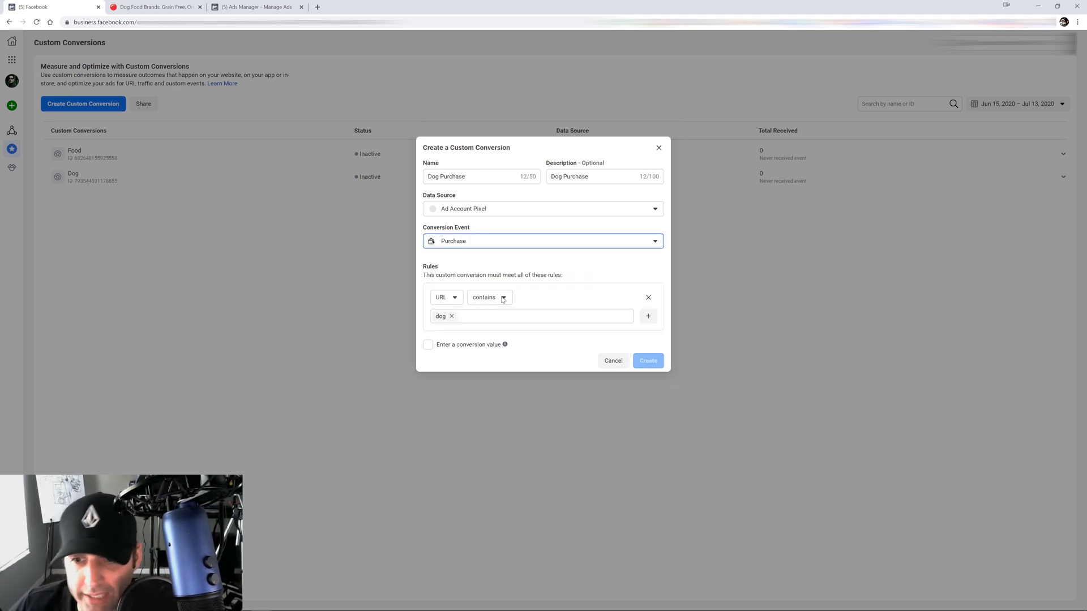
click(559, 260)
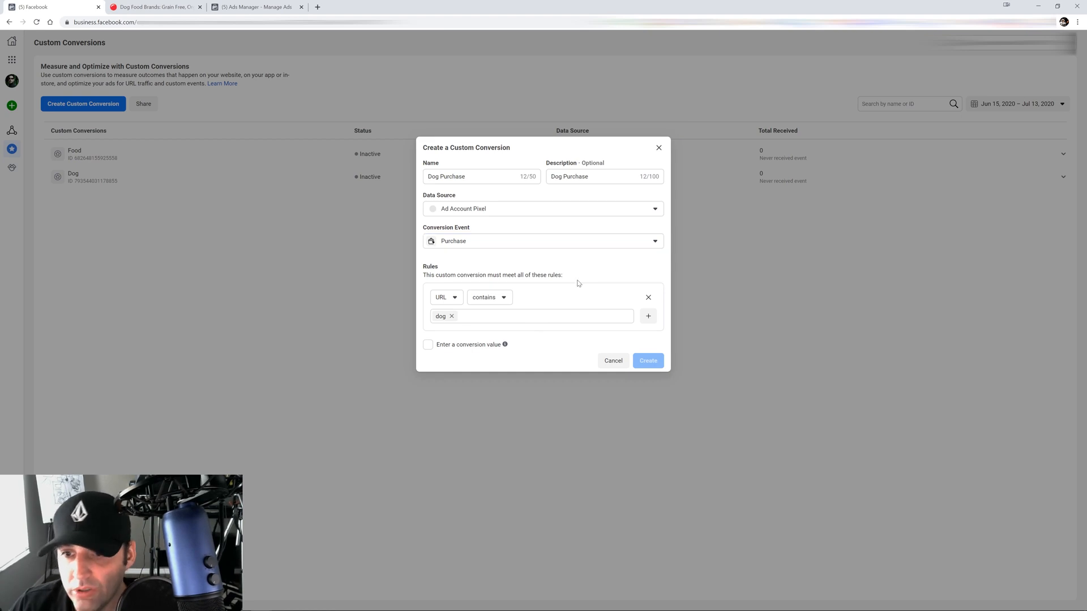
click(451, 316)
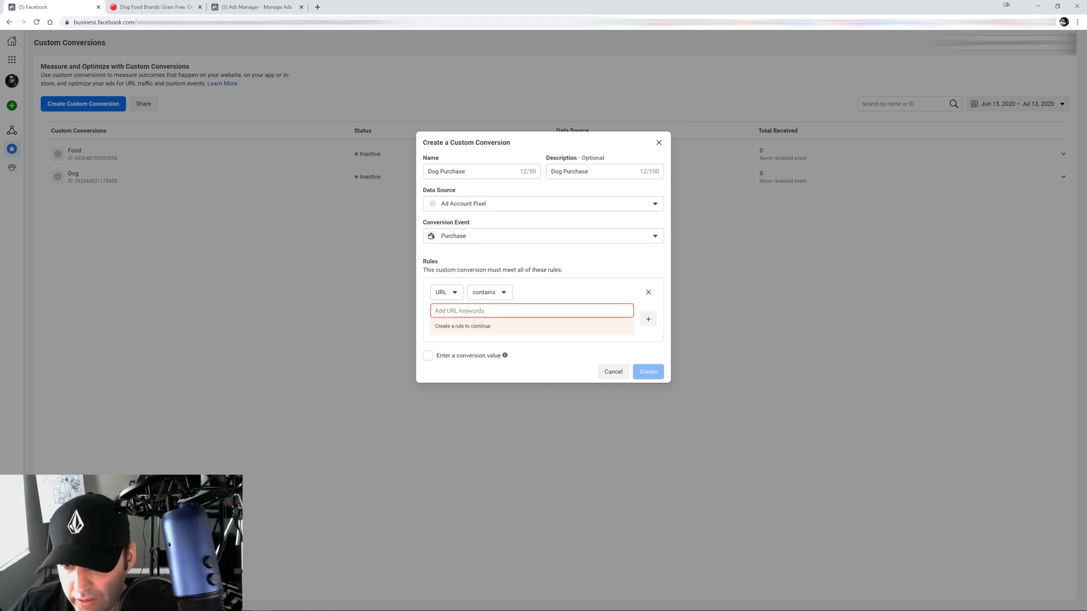
text(dog)
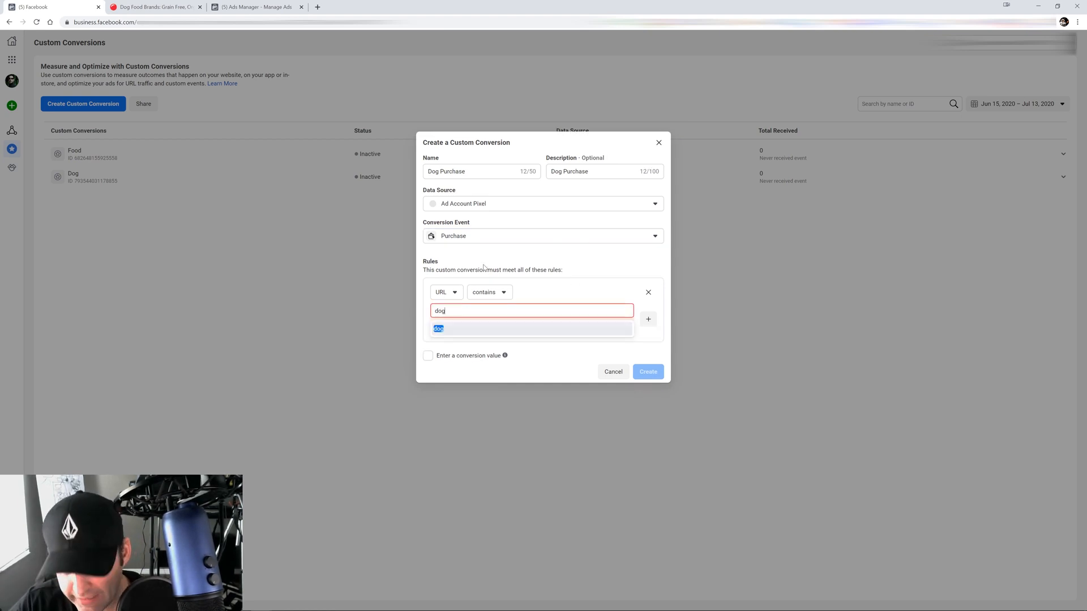
click(454, 328)
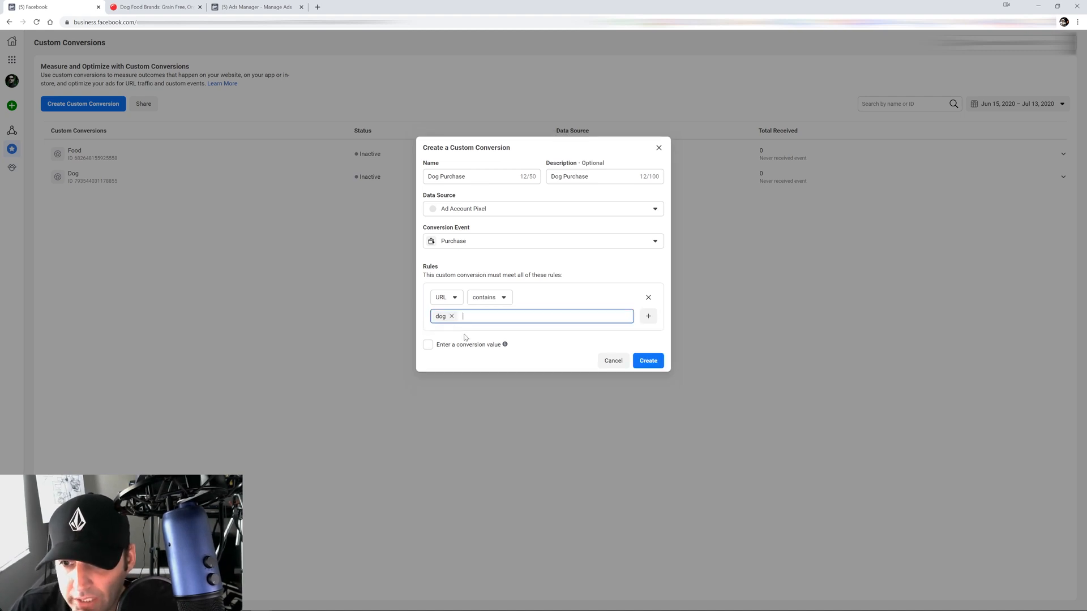
click(654, 363)
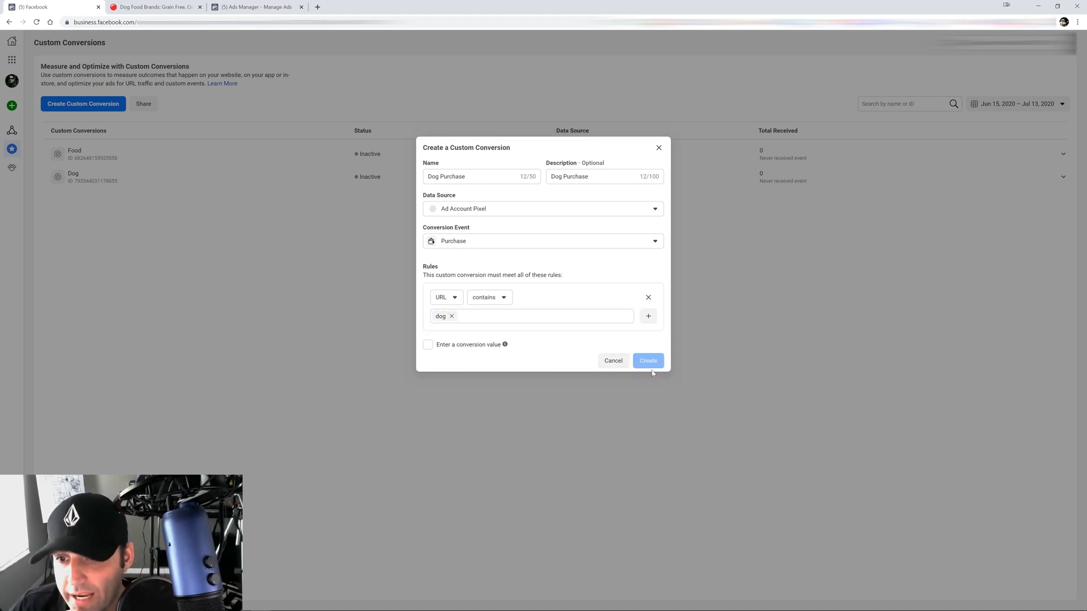
click(649, 258)
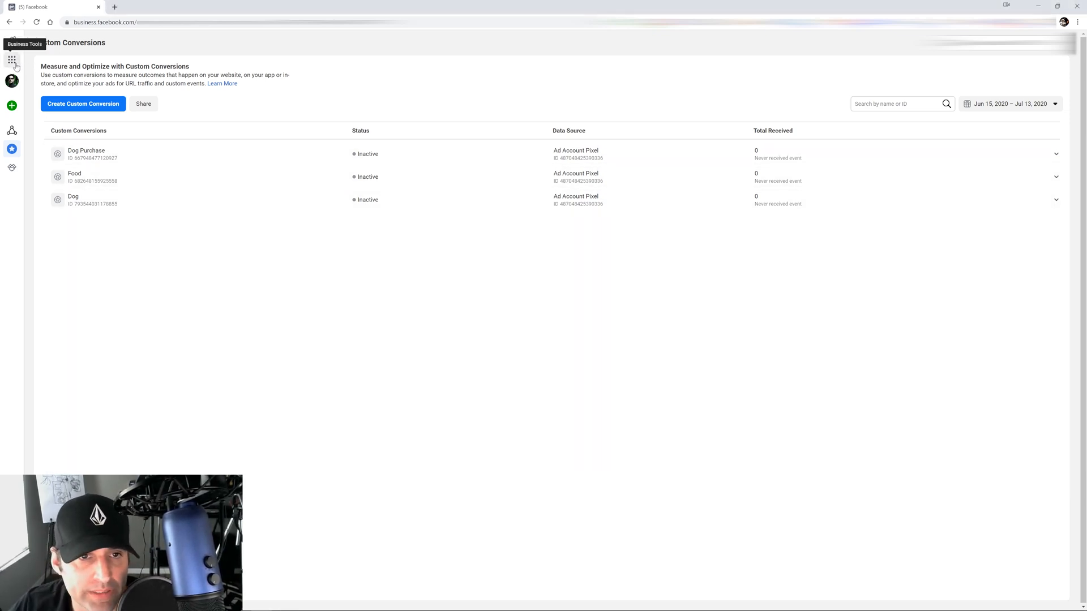
Open the Audiences page from the Business Tools menu in a new browser tab
click(16, 66)
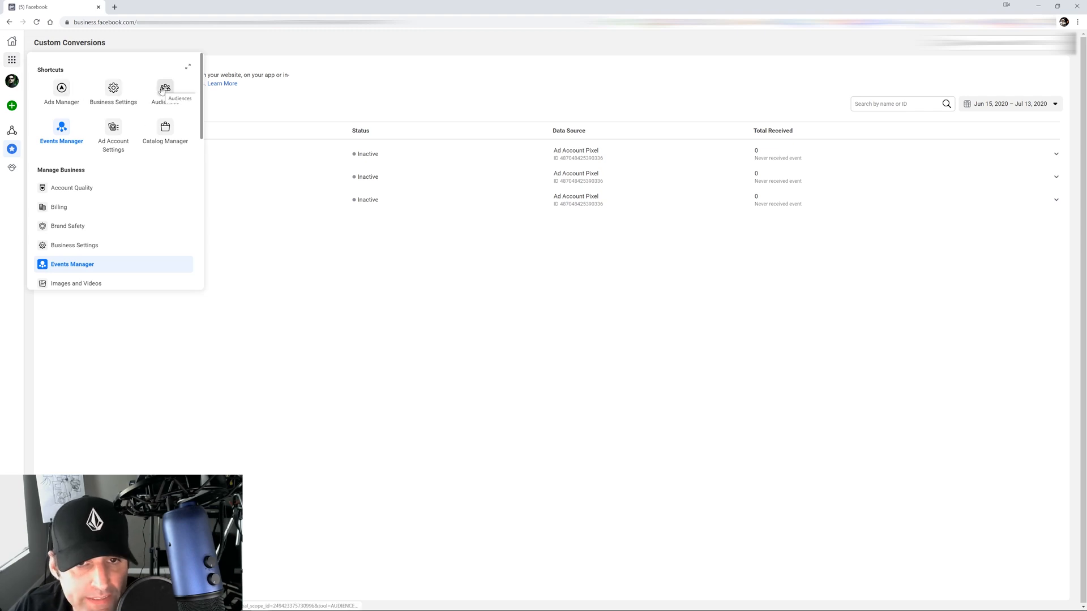
right_click(162, 91)
click(173, 95)
click(157, 7)
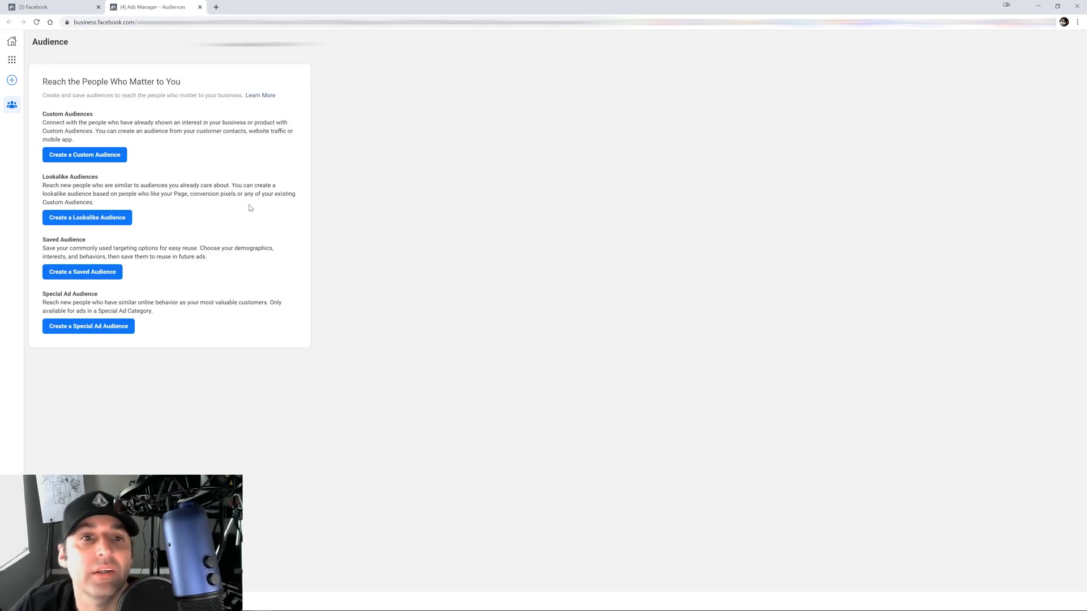
Start a Website custom audience of PageView visitors, past 30 days, named Dog - 180 Days
click(97, 156)
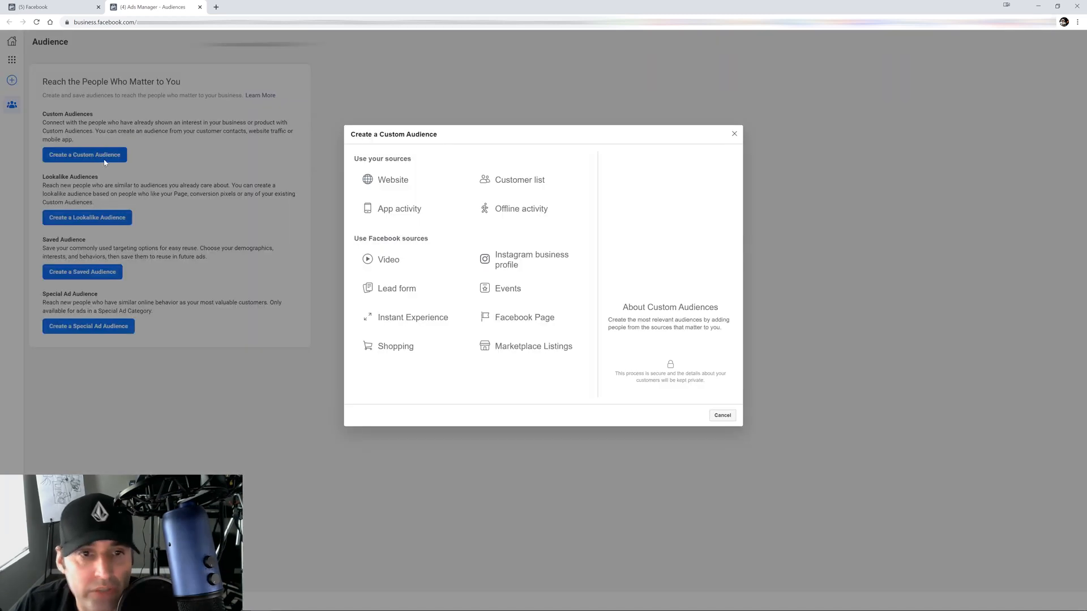
click(397, 182)
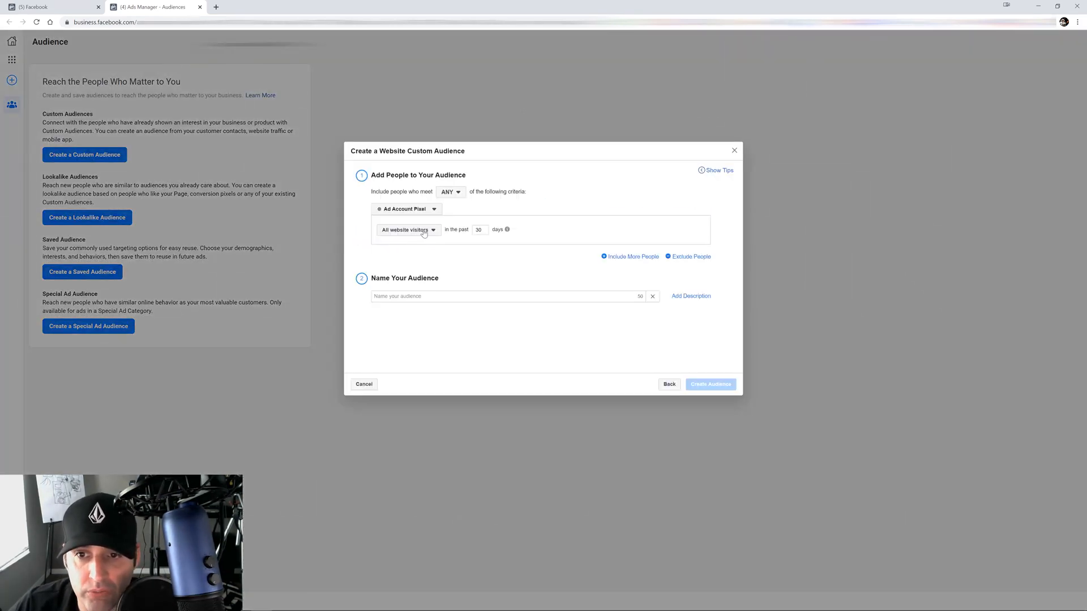
click(423, 232)
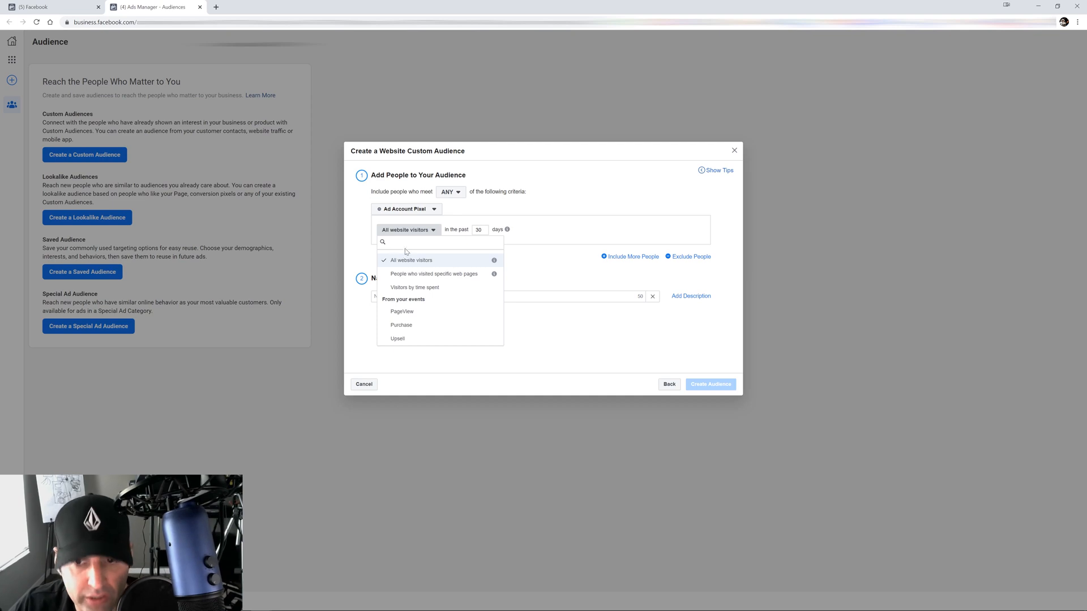
click(401, 312)
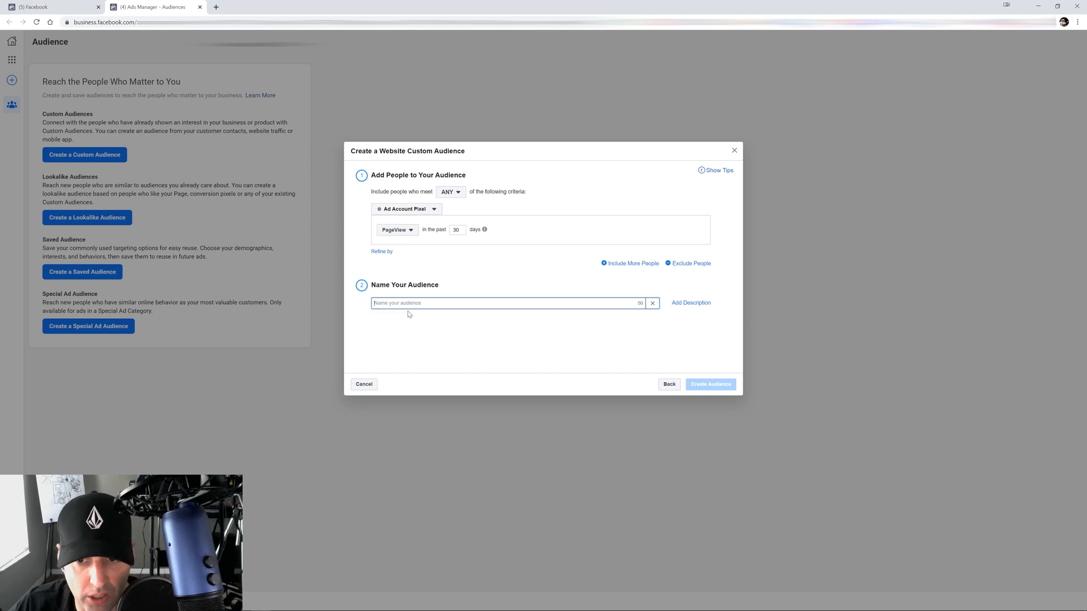
text(Dog - 180 Days)
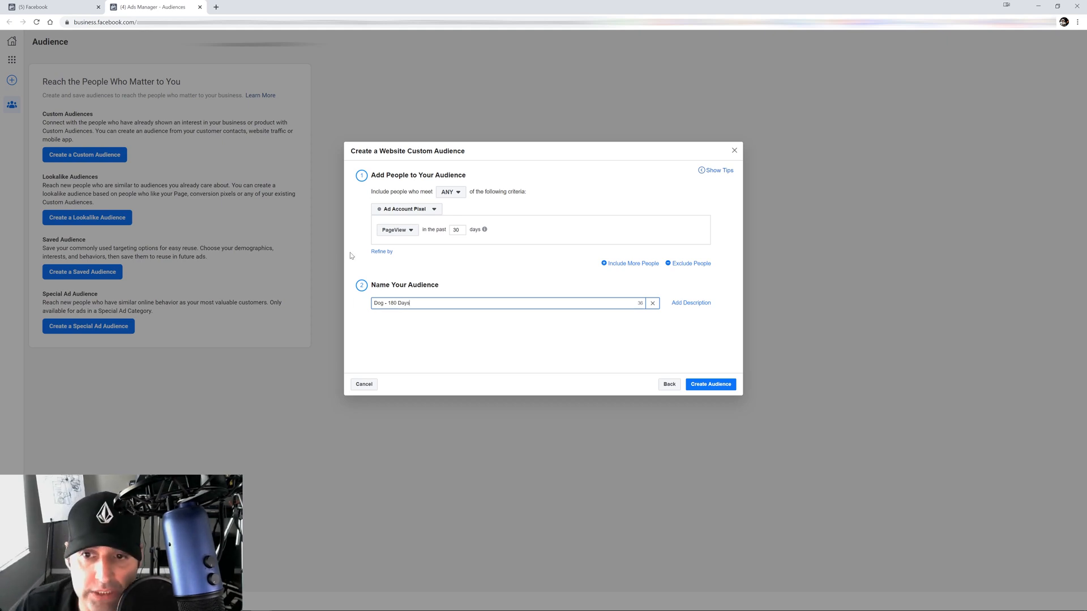
click(398, 233)
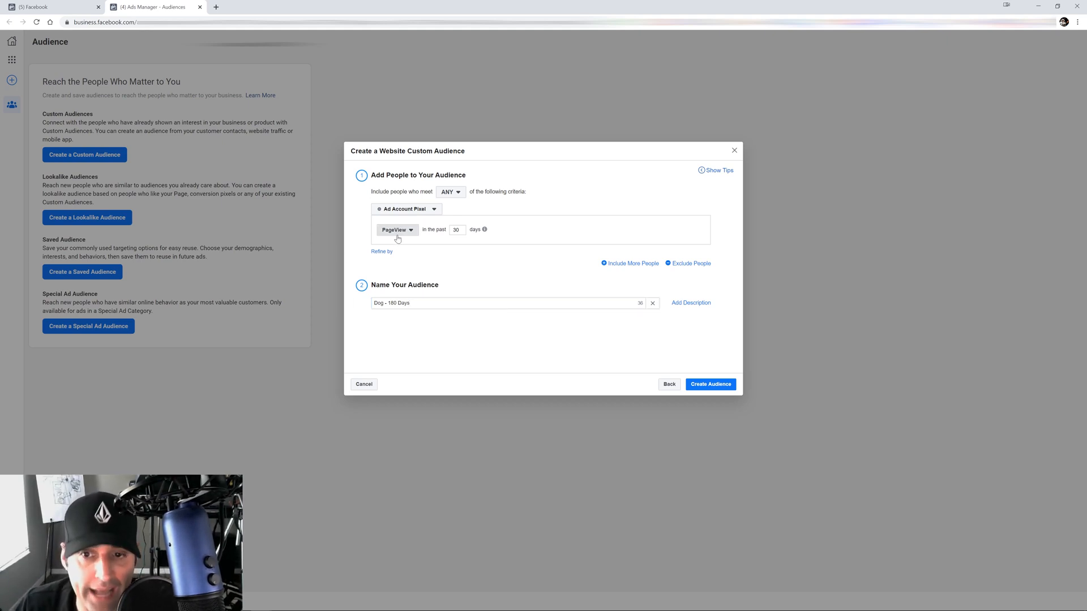
click(560, 272)
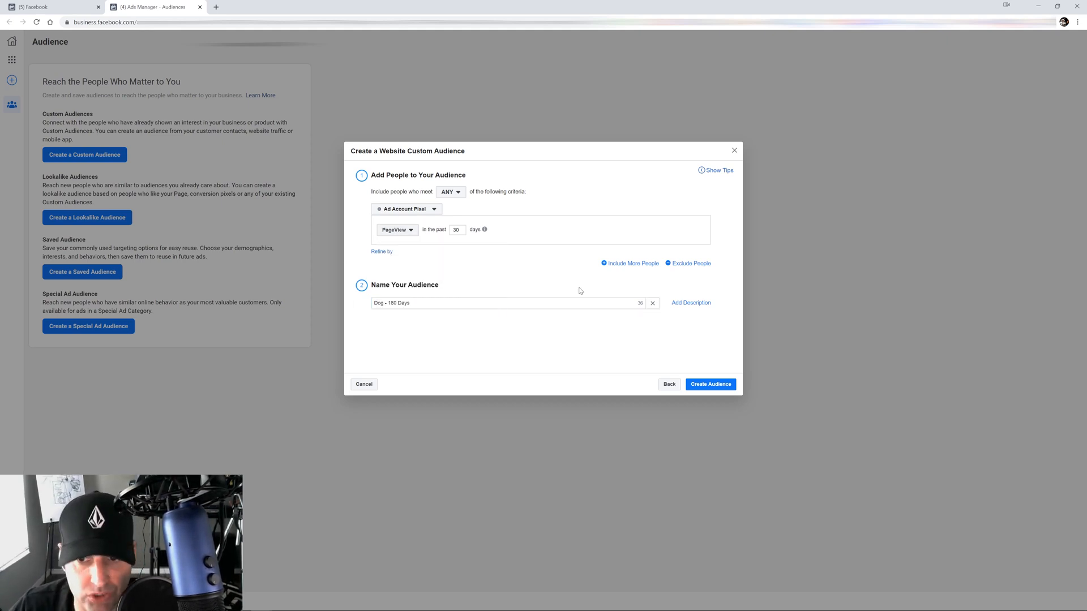
Keep PageView as the event and create the Dog - 180 Days audience
click(398, 233)
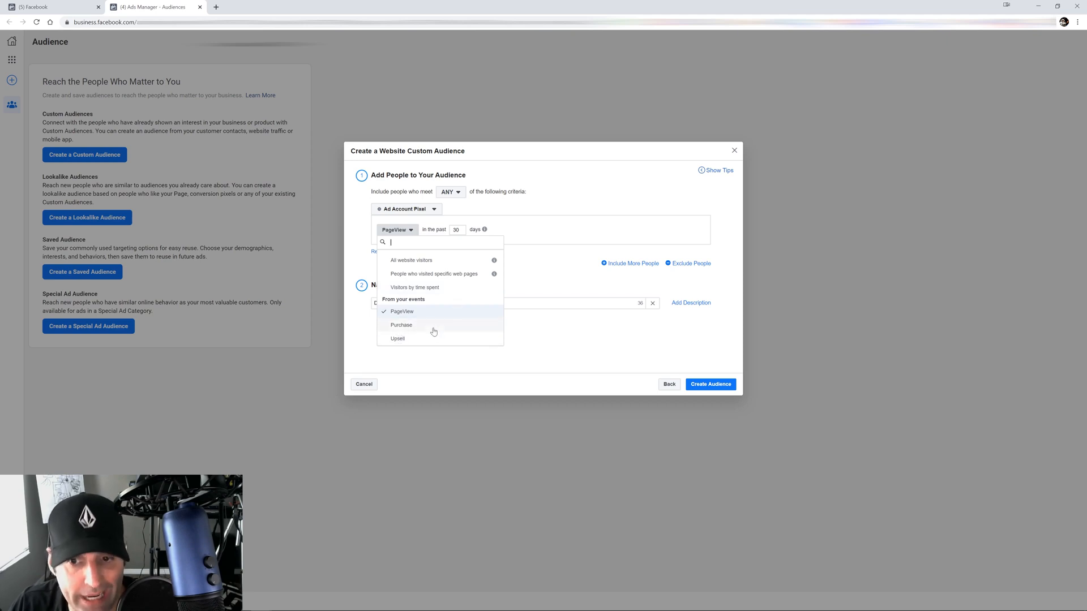
click(410, 317)
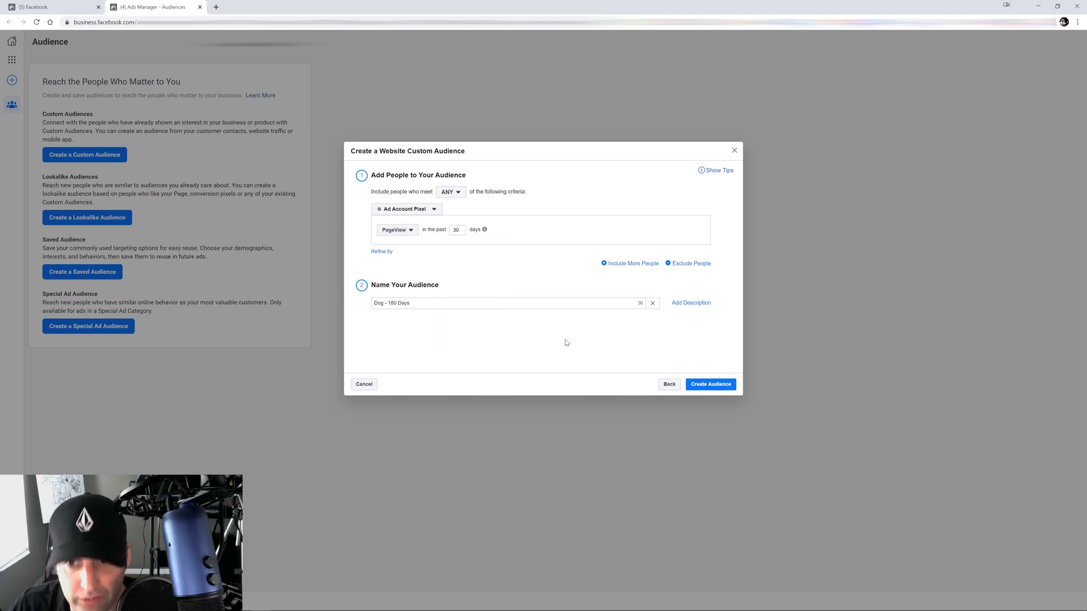
click(710, 384)
click(726, 346)
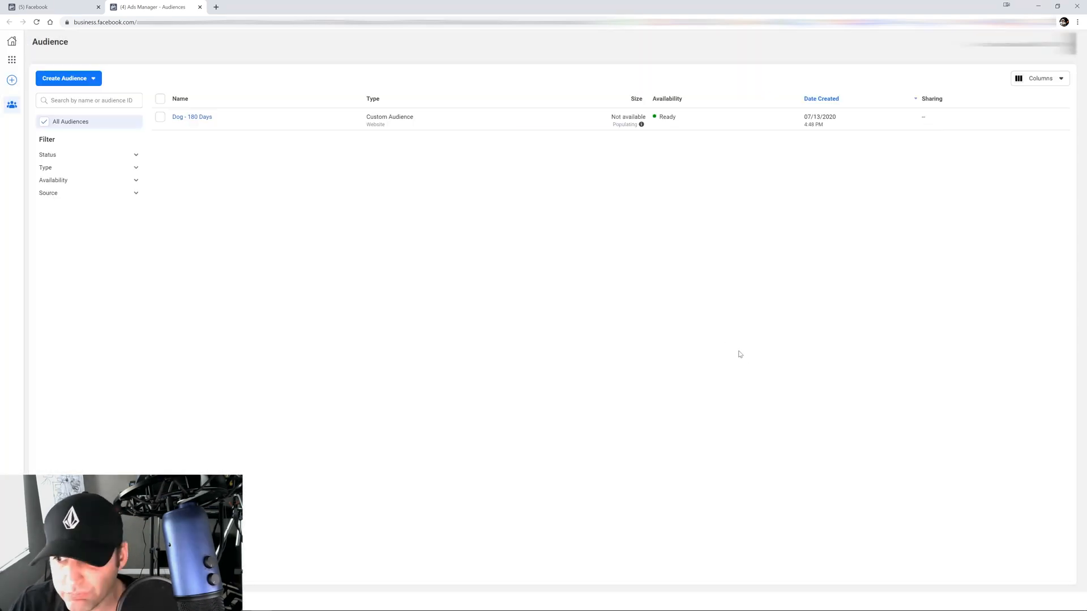
Create six United States lookalikes (1% up to 6%) from Dog - 180 Days
click(159, 117)
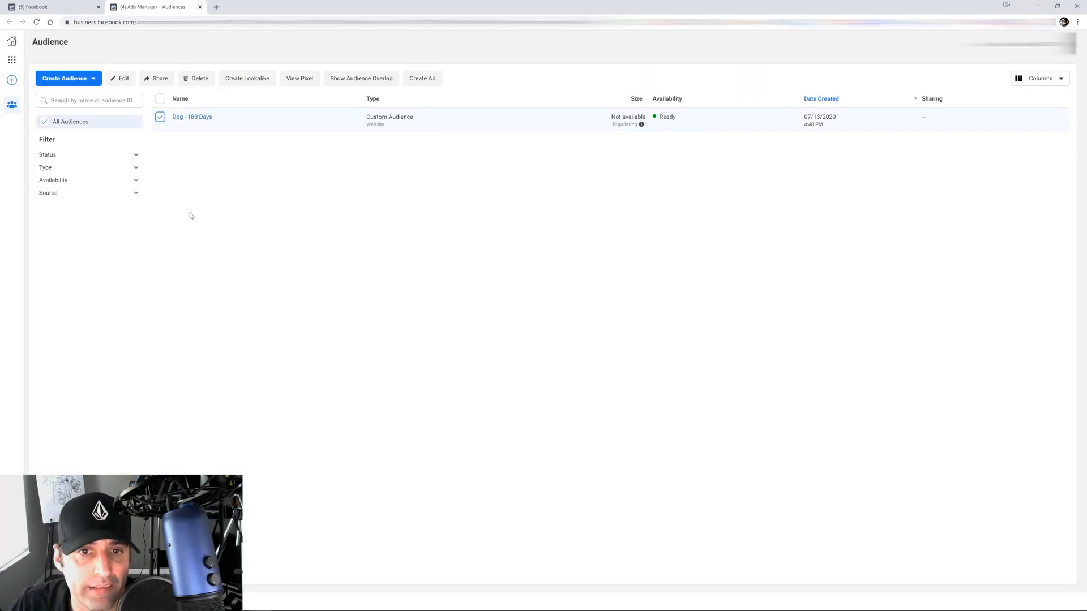
click(249, 80)
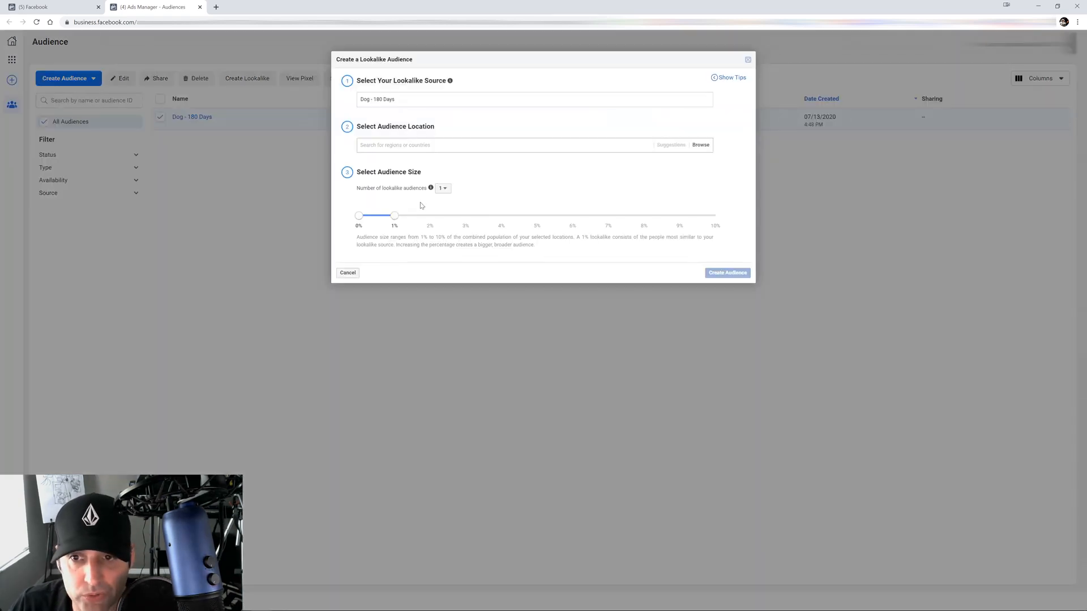
click(443, 188)
click(445, 256)
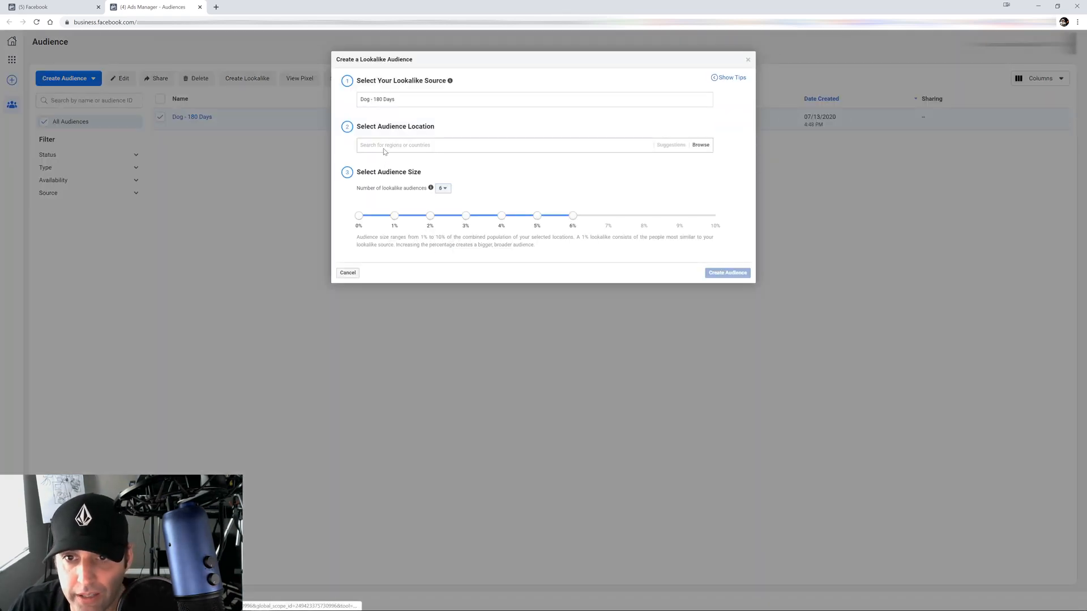
text(uni)
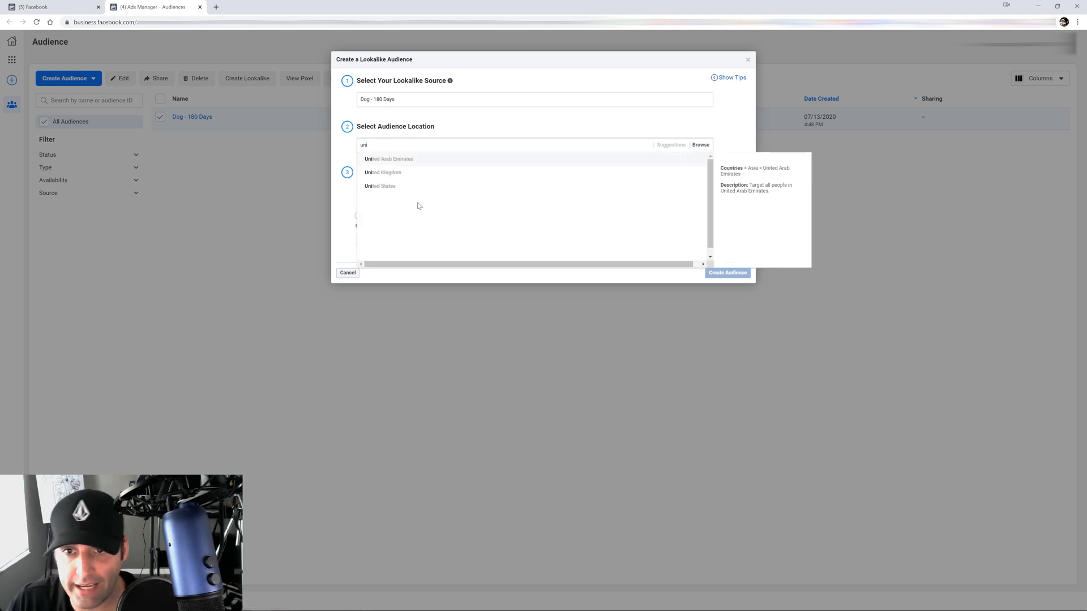
click(390, 172)
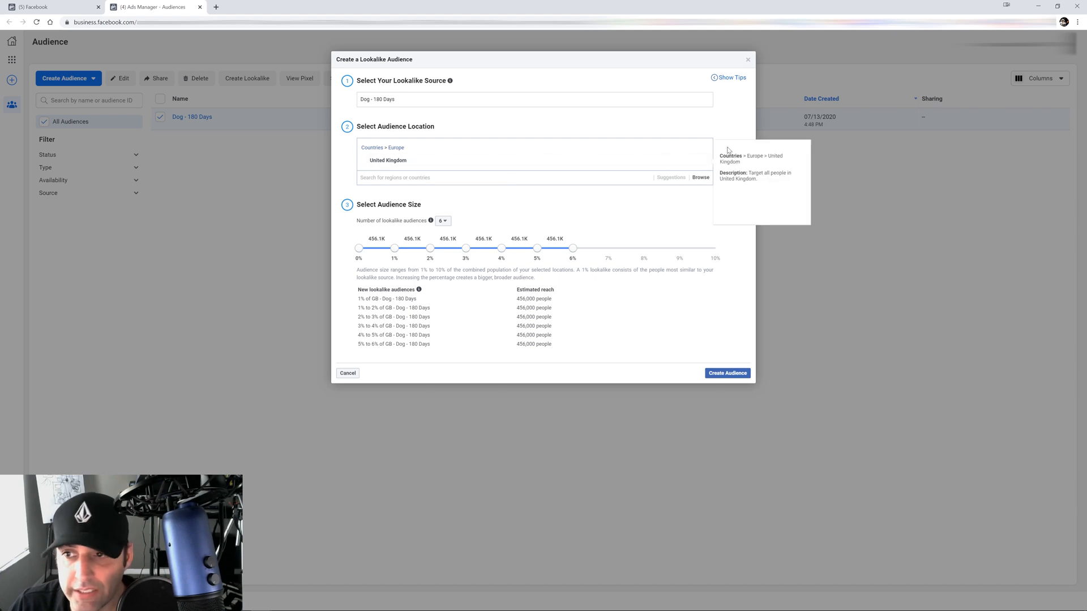
click(701, 162)
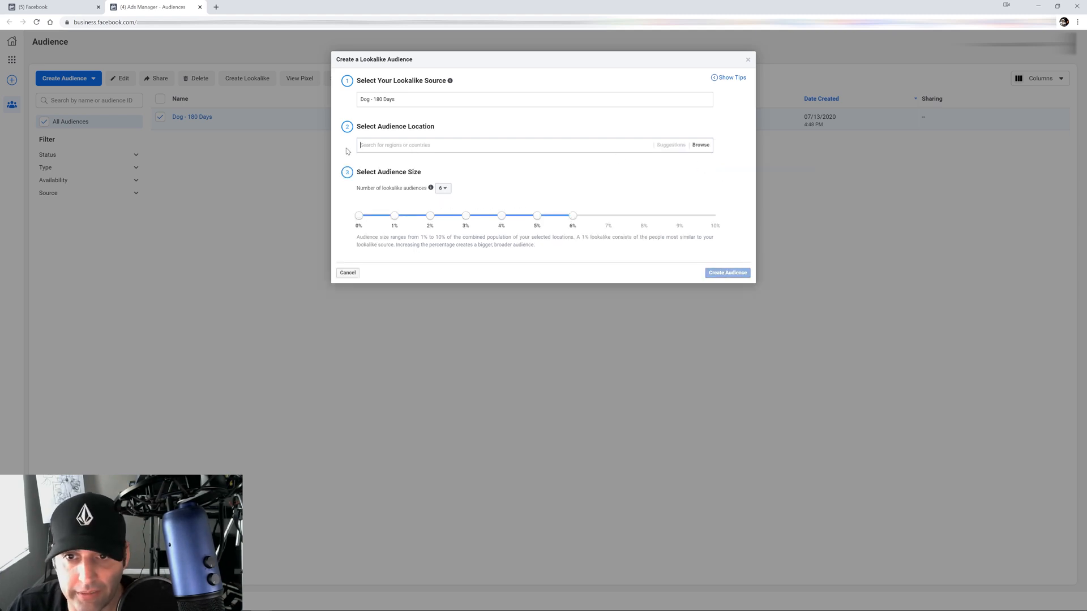
text(united)
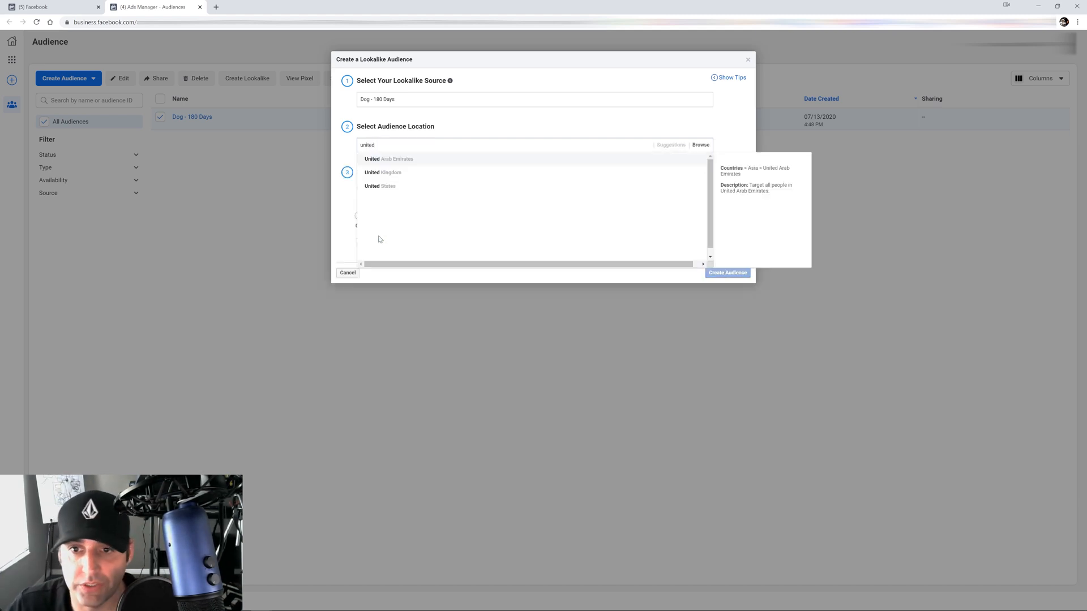
click(381, 186)
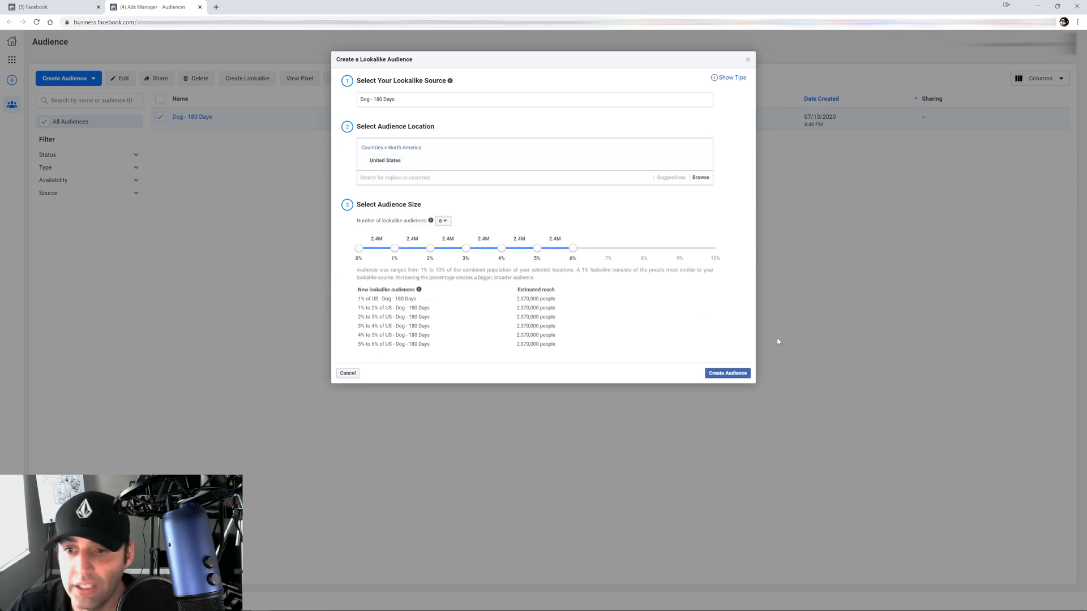
click(729, 375)
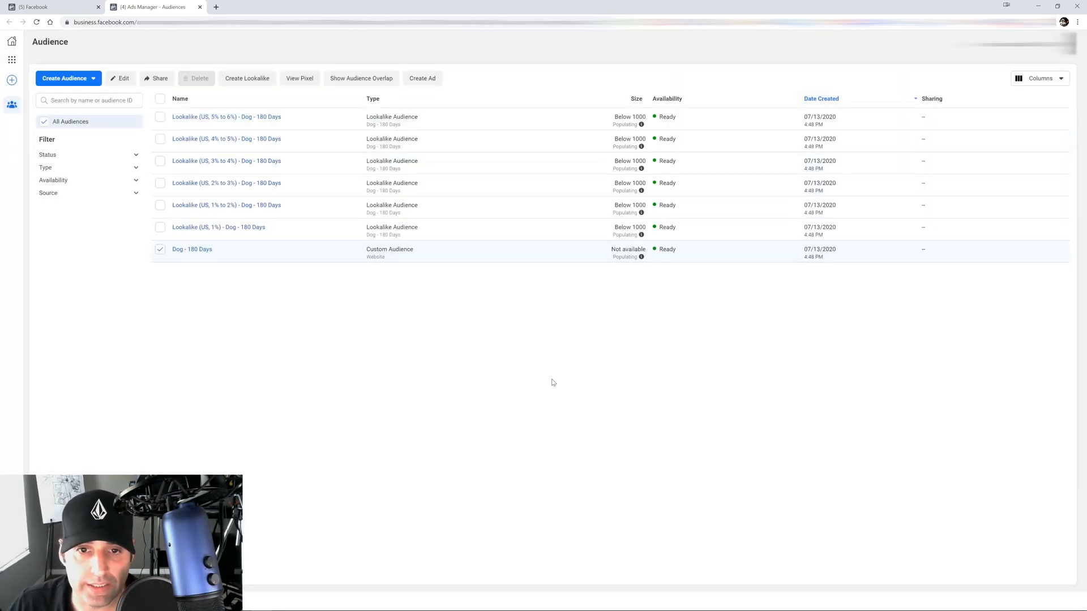
Check Custom Conversions, then go to the Ads Manager Campaigns page via Business Tools
click(37, 6)
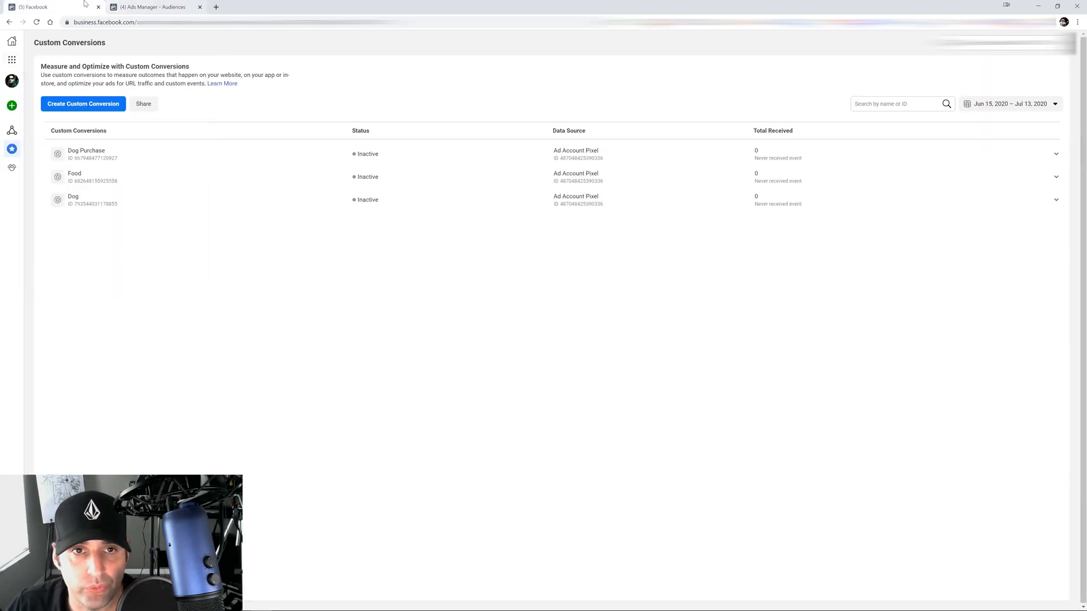
click(153, 7)
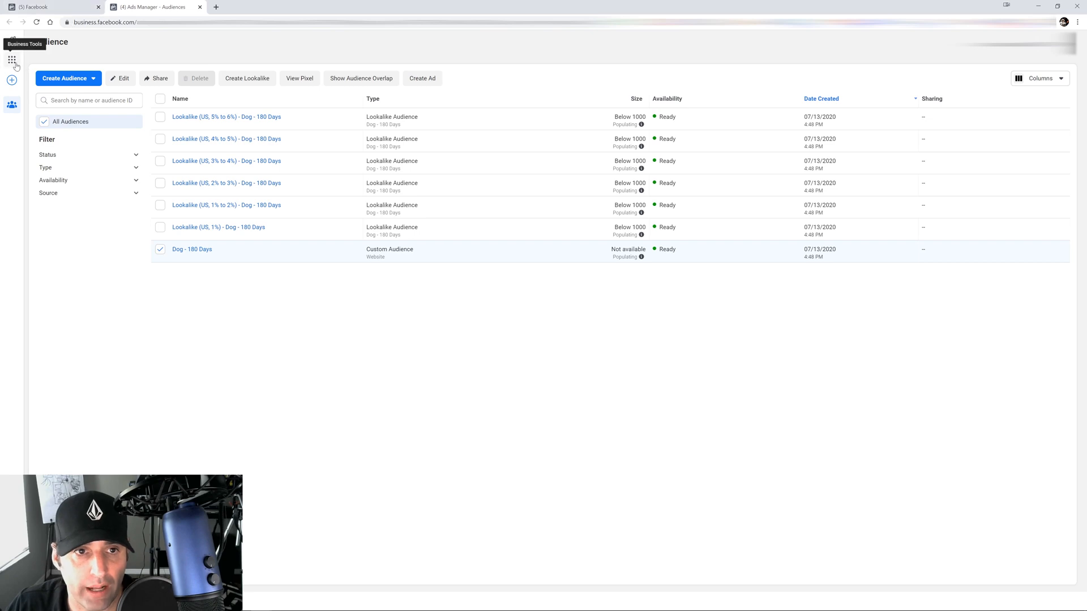
mouse_move(12, 59)
click(62, 89)
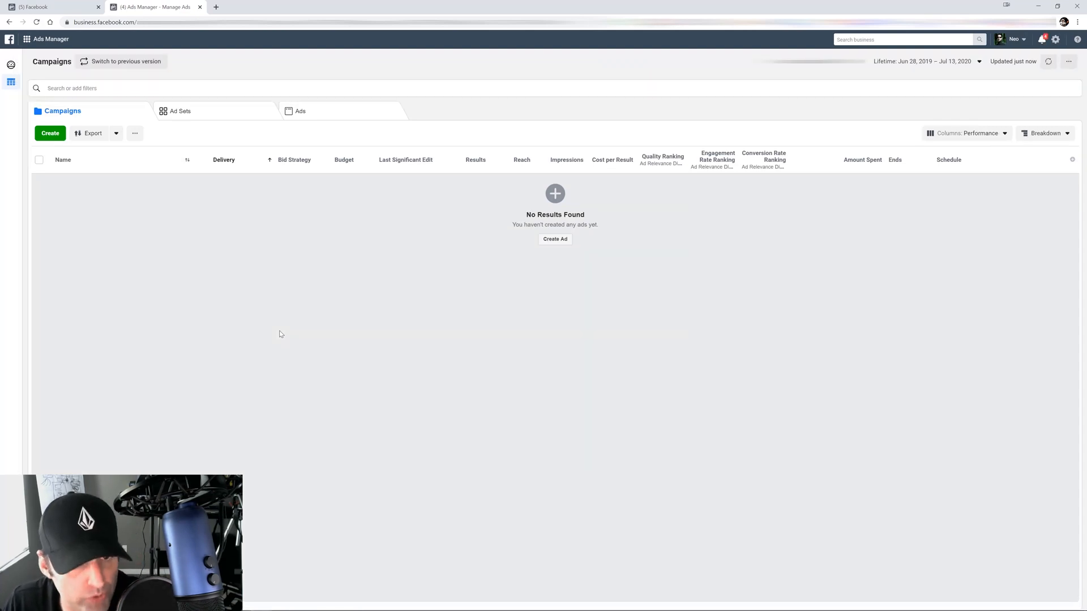
Name the new campaign Dog Conversions and paste that name into the ad set and ad
click(50, 133)
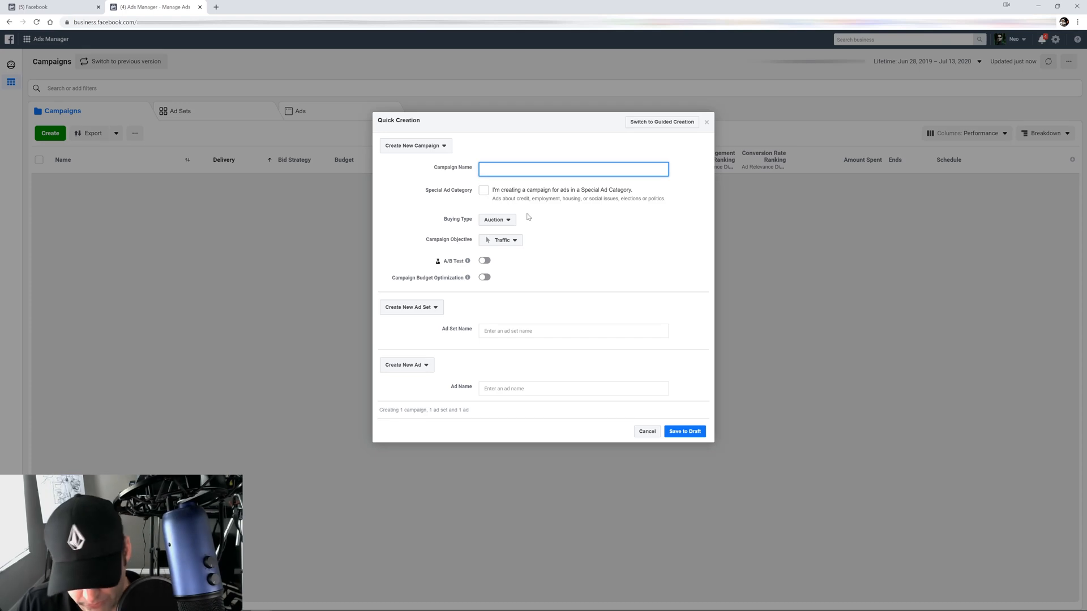
text(Dog)
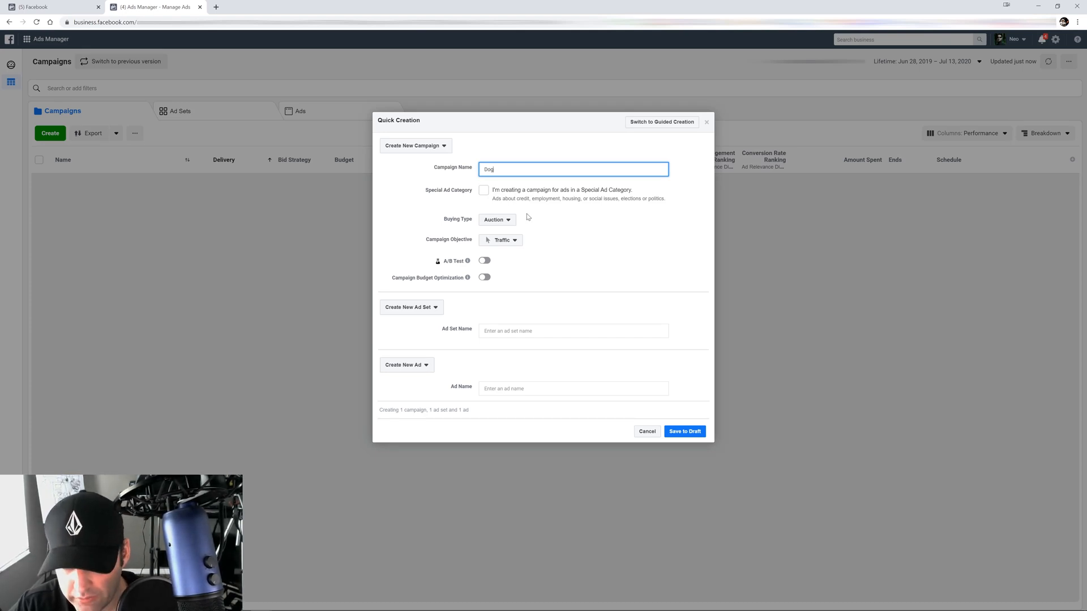
text( Conversions)
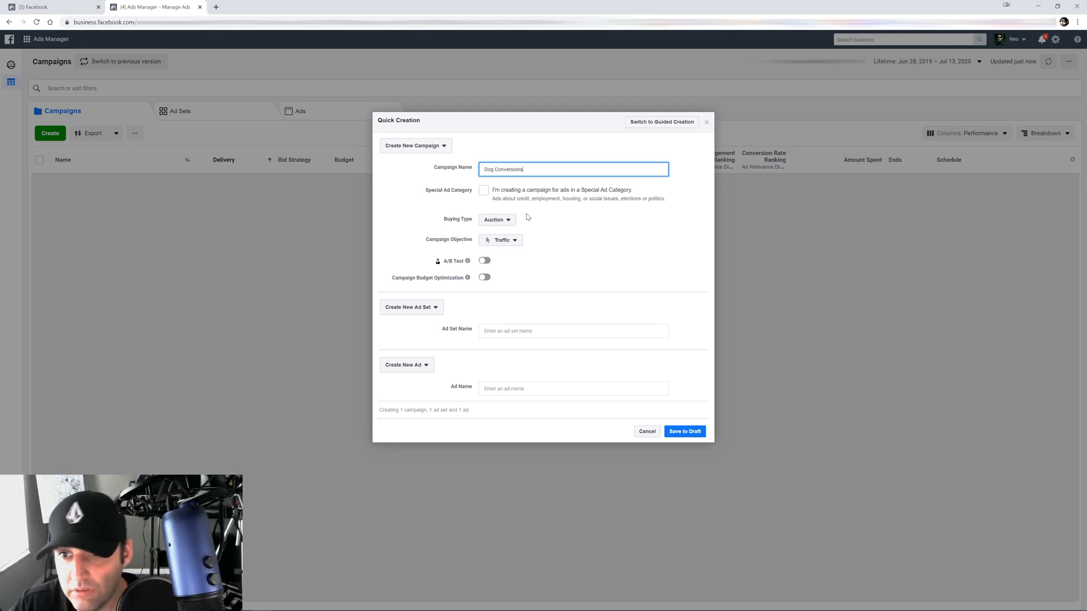
drag(522, 169, 452, 162)
key(ctrl+c)
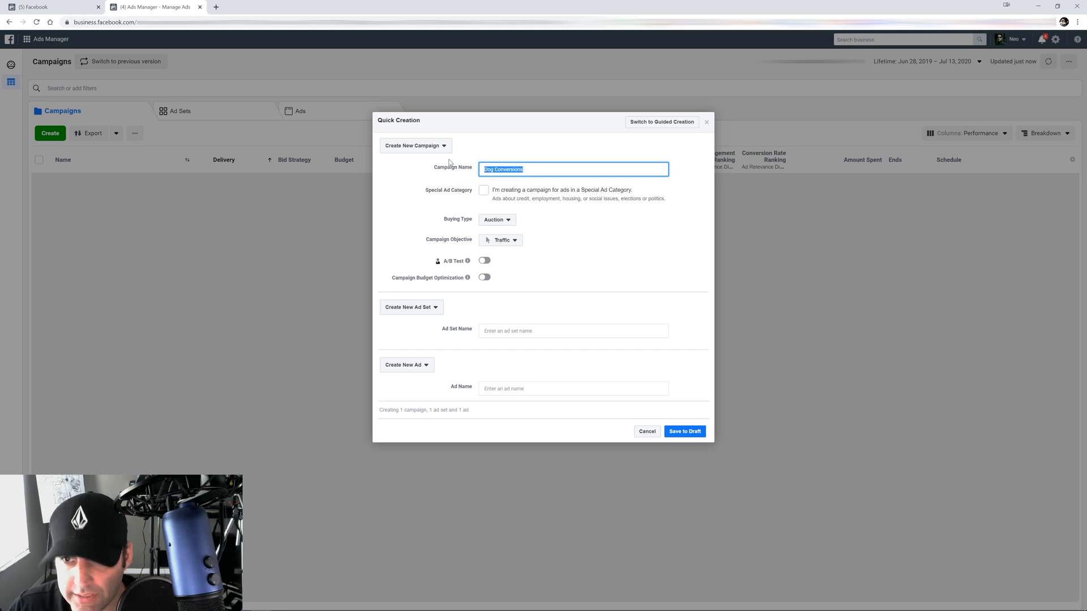
click(548, 333)
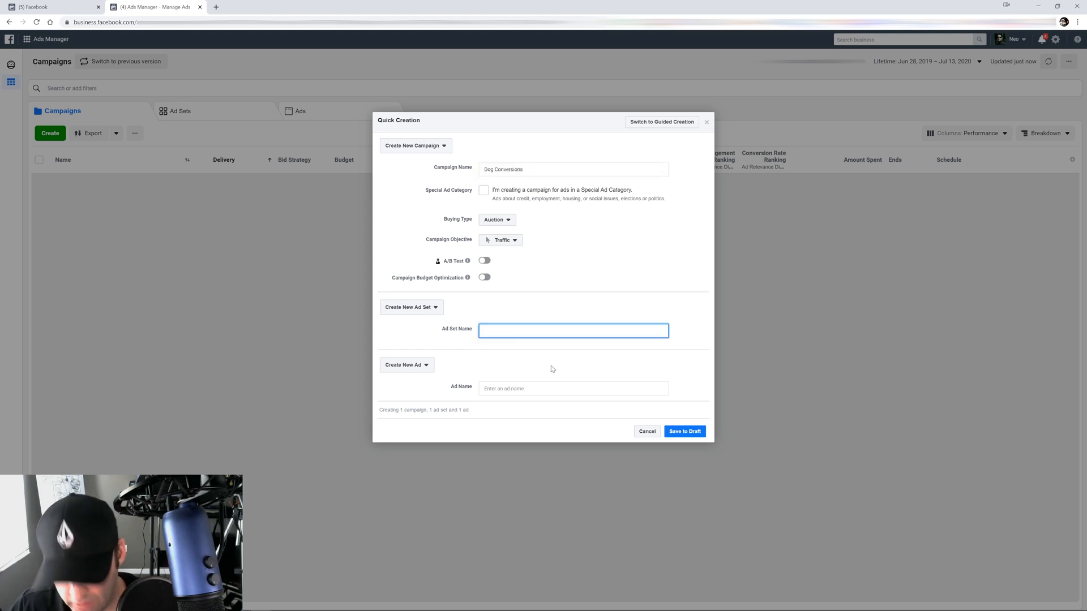
key(ctrl+v)
click(538, 388)
key(ctrl+v)
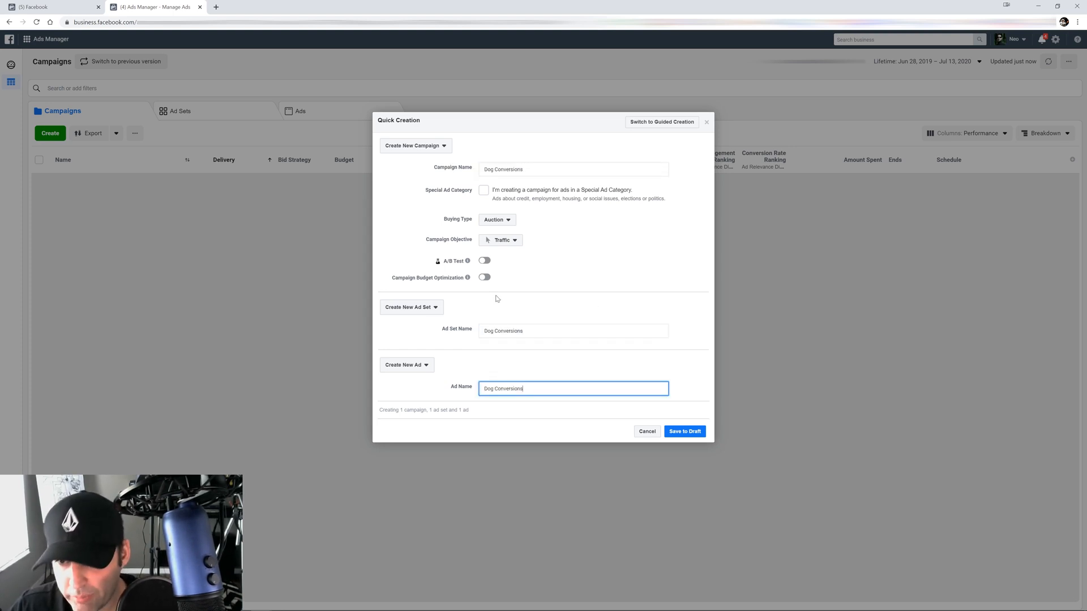
Set the campaign objective to Conversions and save it as a draft
click(500, 241)
click(518, 412)
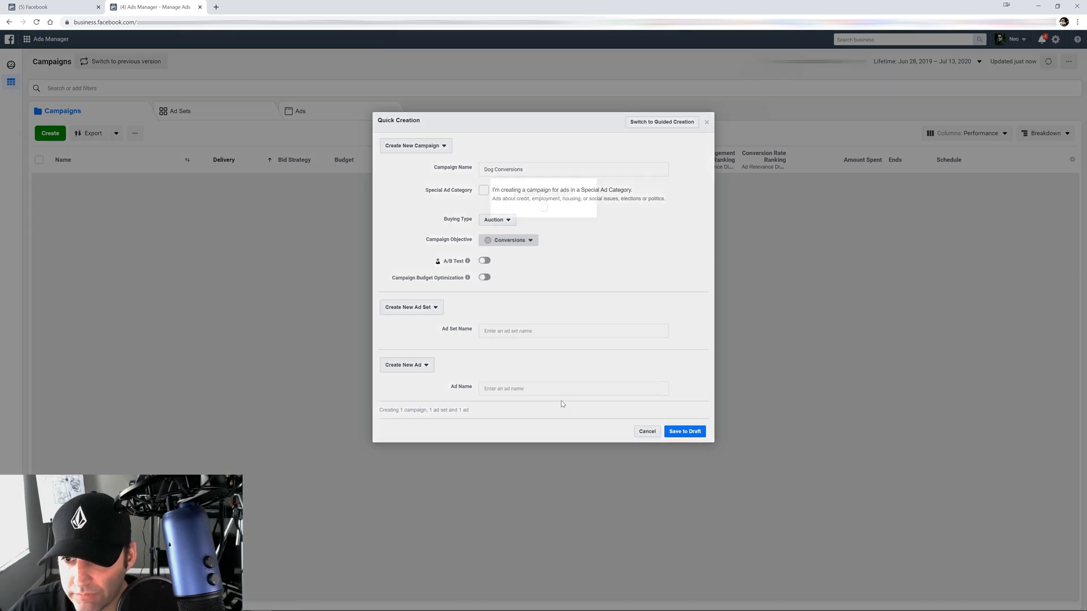
click(684, 431)
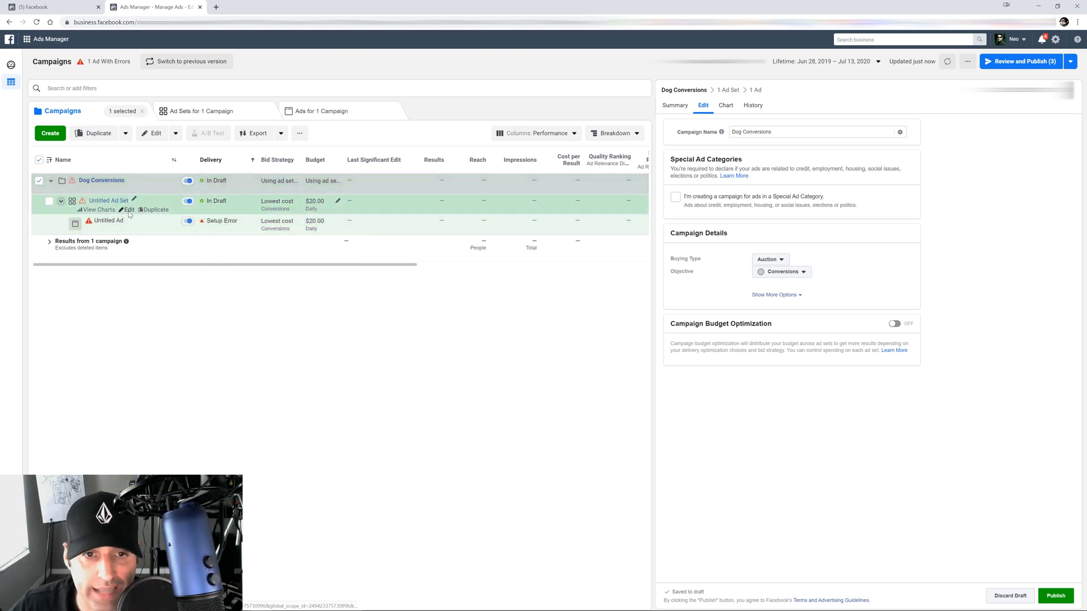
In Untitled Ad Set, choose Dog Purchase as the website conversion event
click(129, 210)
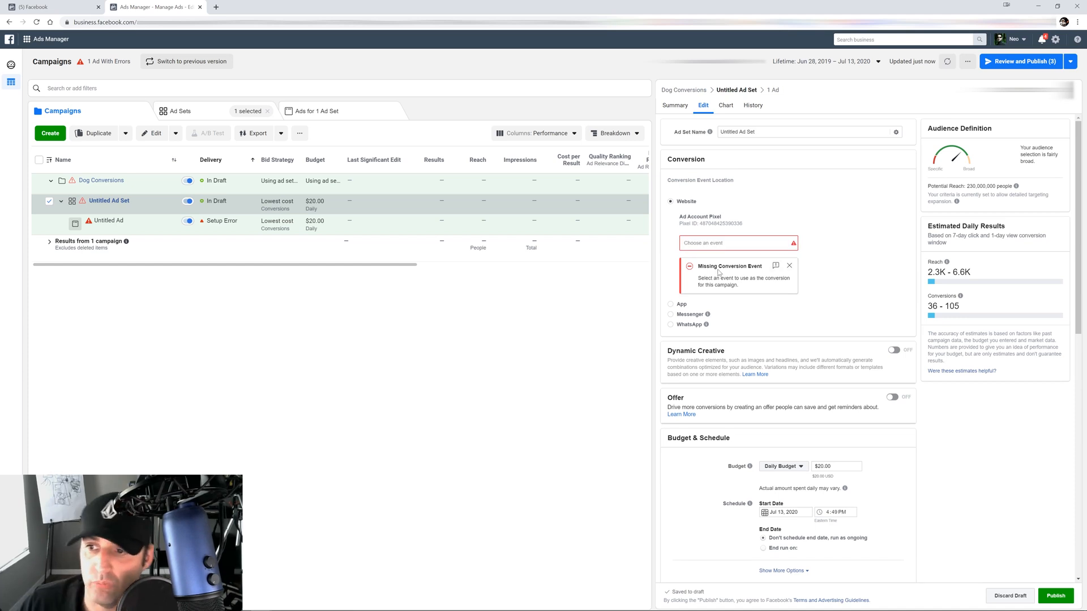
click(793, 243)
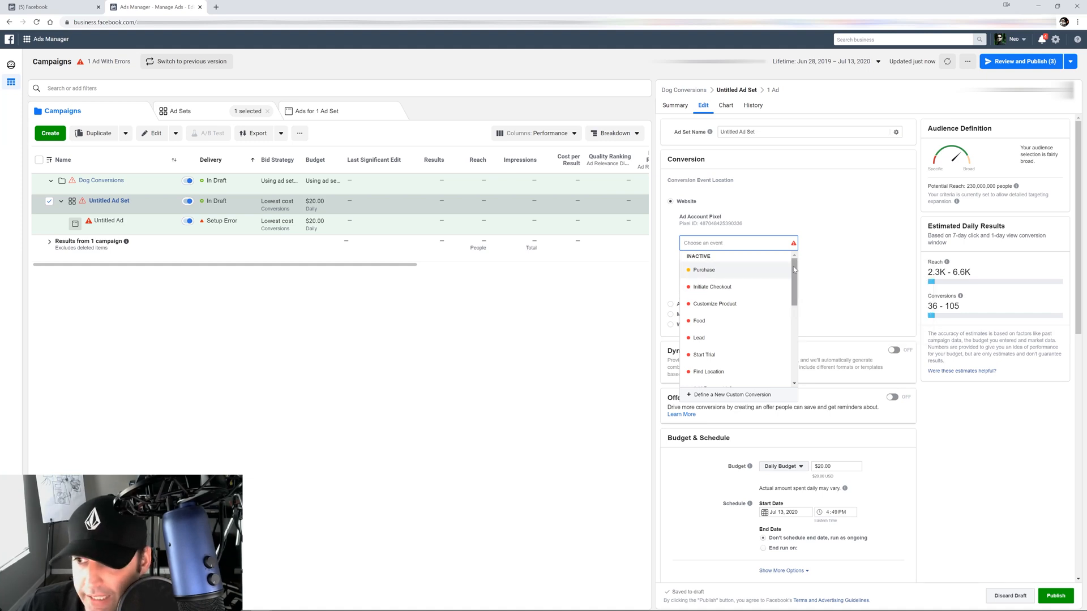
drag(794, 269, 794, 344)
mouse_move(750, 366)
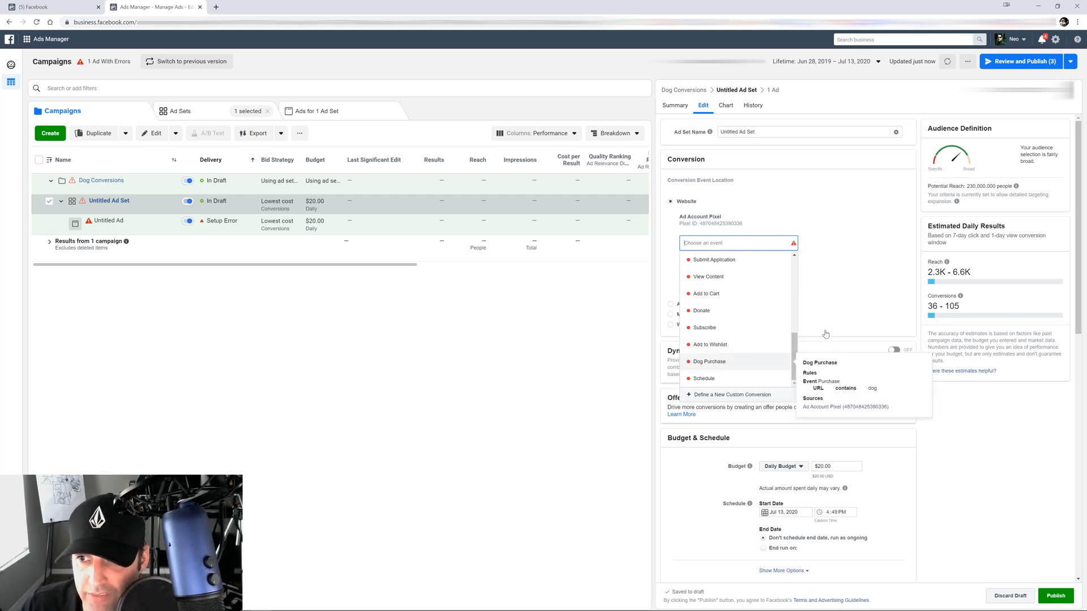
click(728, 367)
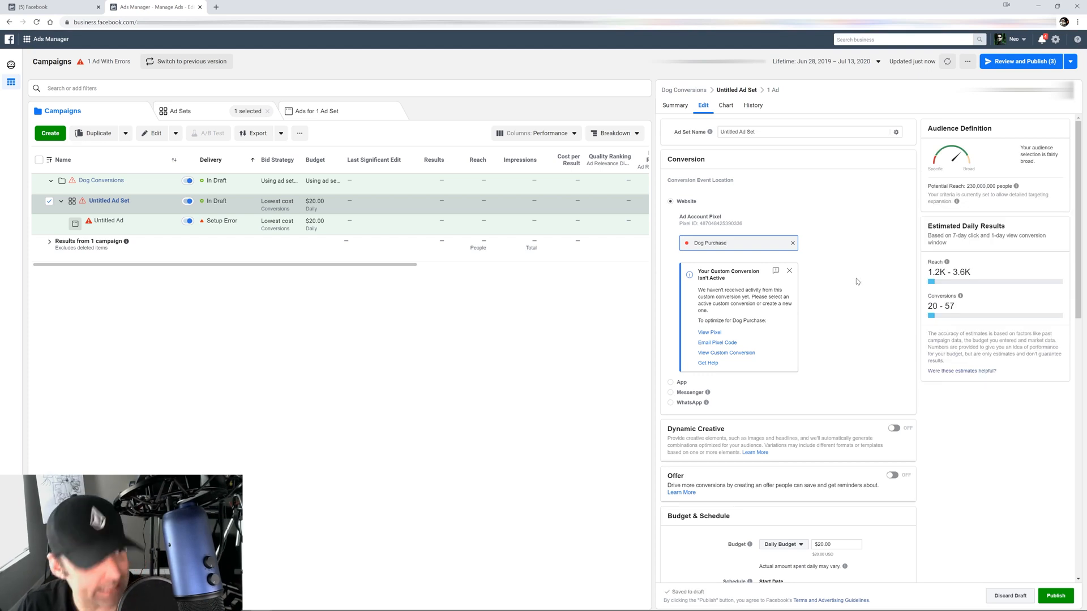